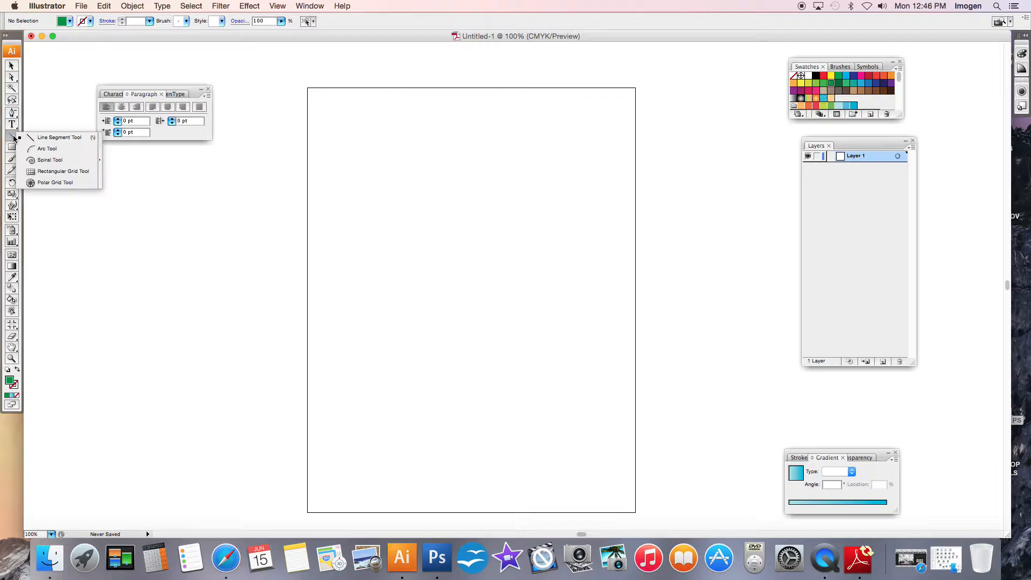
Step: Draw a diagonal line segment about 3.82 by 2 in near the page top and an arc about 3.68 by 1.67 in below it
left_click_drag(421, 129, 557, 200)
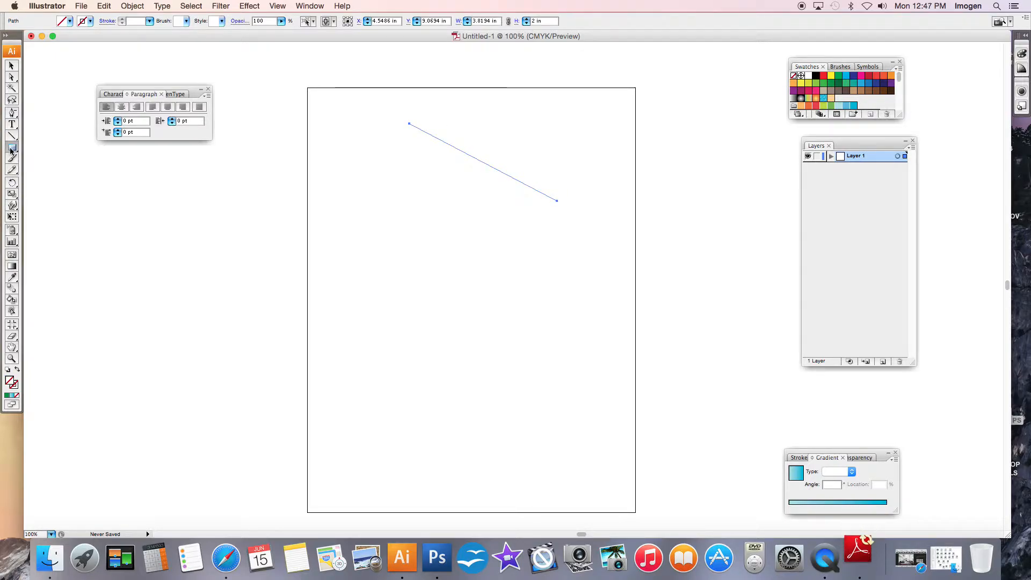
left_click_drag(13, 138, 47, 148)
key("Delete")
mouse_move(376, 310)
left_mouse_down()
mouse_move(472, 252)
mouse_move(518, 246)
left_mouse_up()
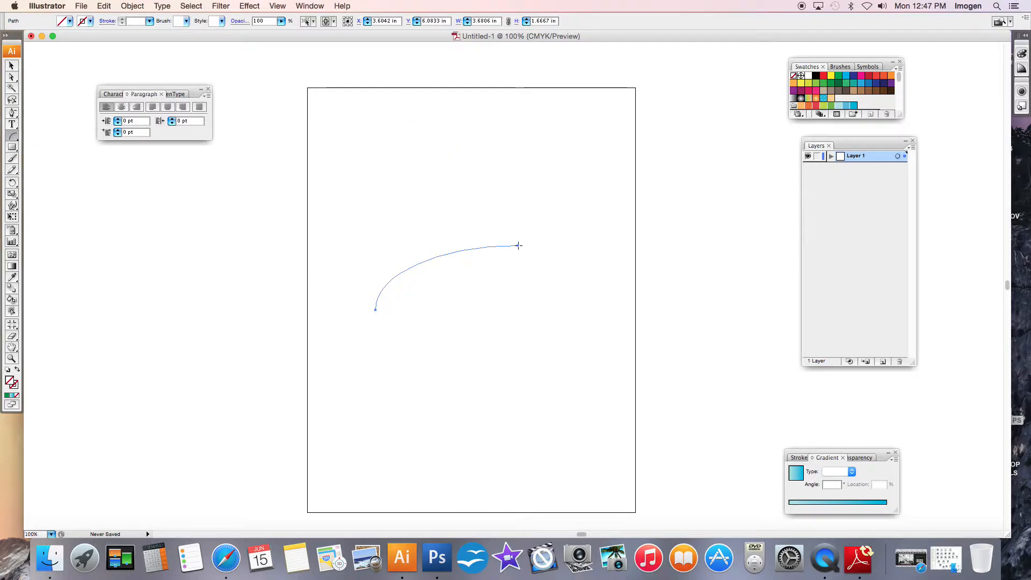
Step: Give the arc a green stroke and no fill
left_click(16, 388)
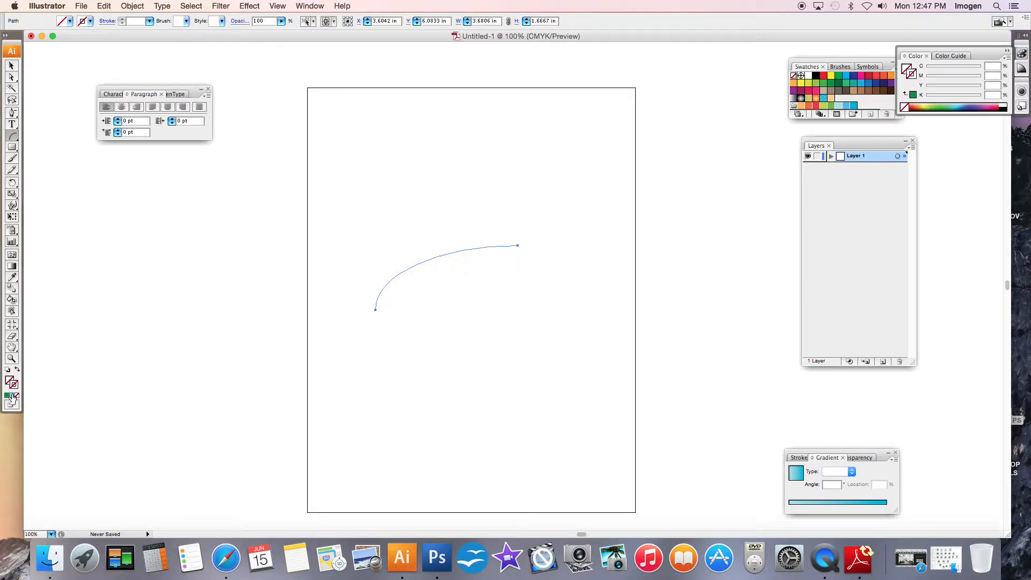
left_click(12, 395)
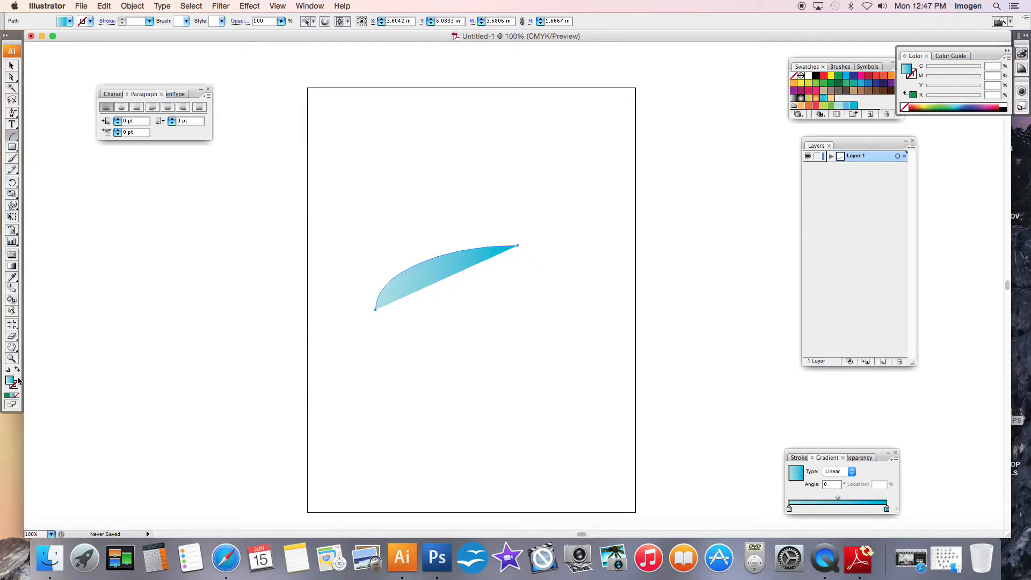
left_click(8, 397)
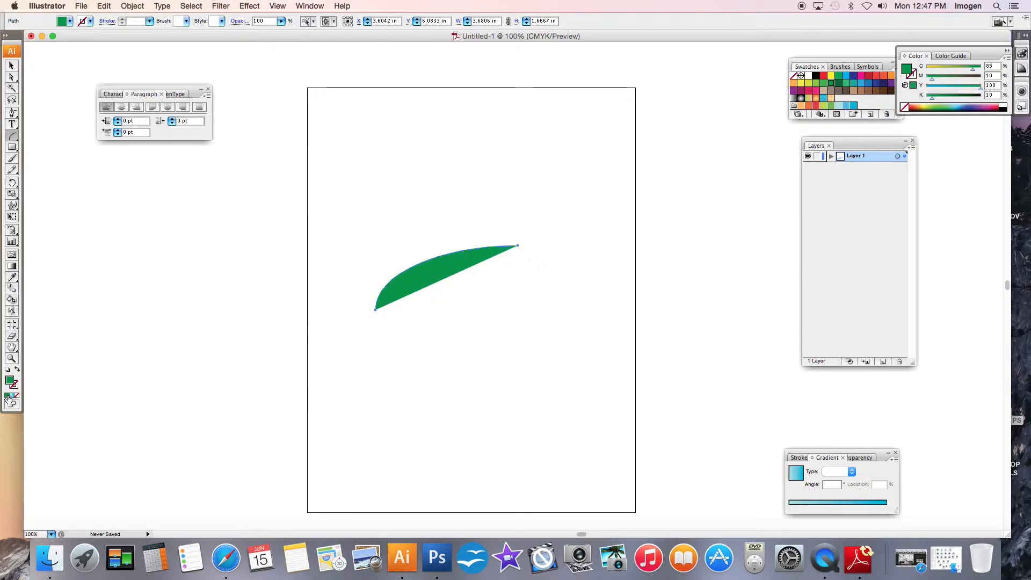
left_click(17, 369)
left_click(11, 65)
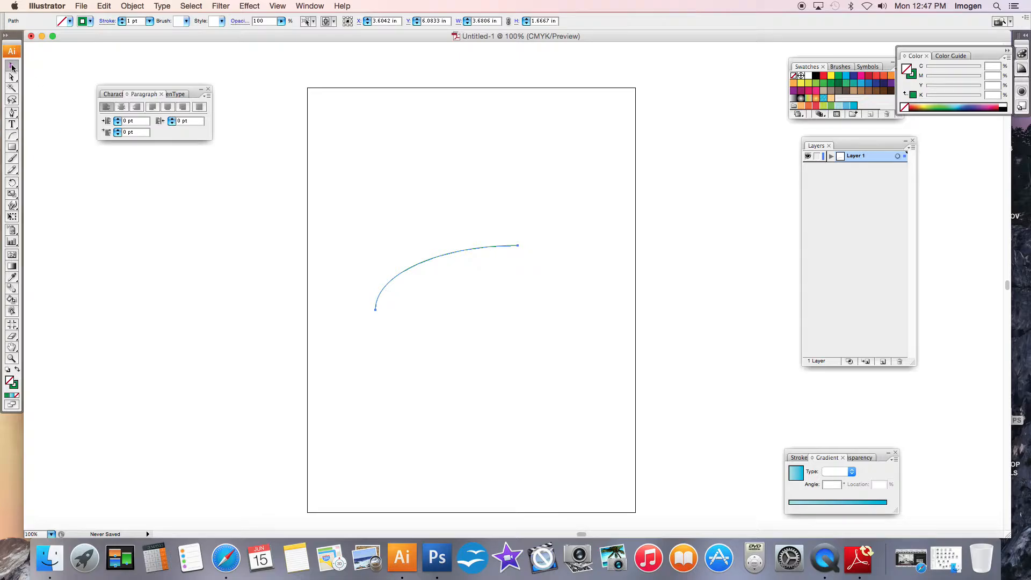
Step: Give the diagonal line the same green stroke with no fill
left_click(317, 235)
left_click_drag(413, 87, 587, 178)
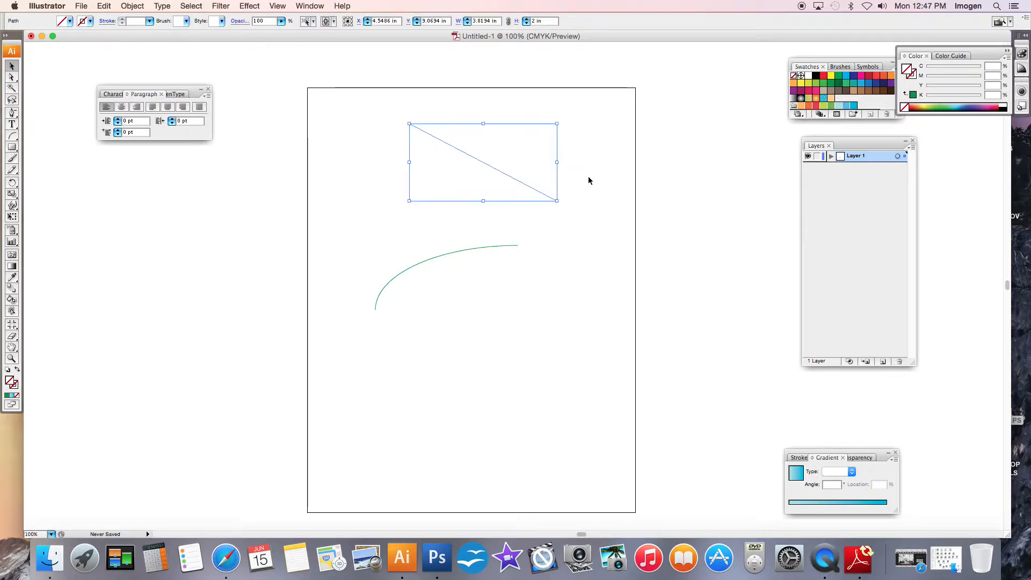
left_click(5, 397)
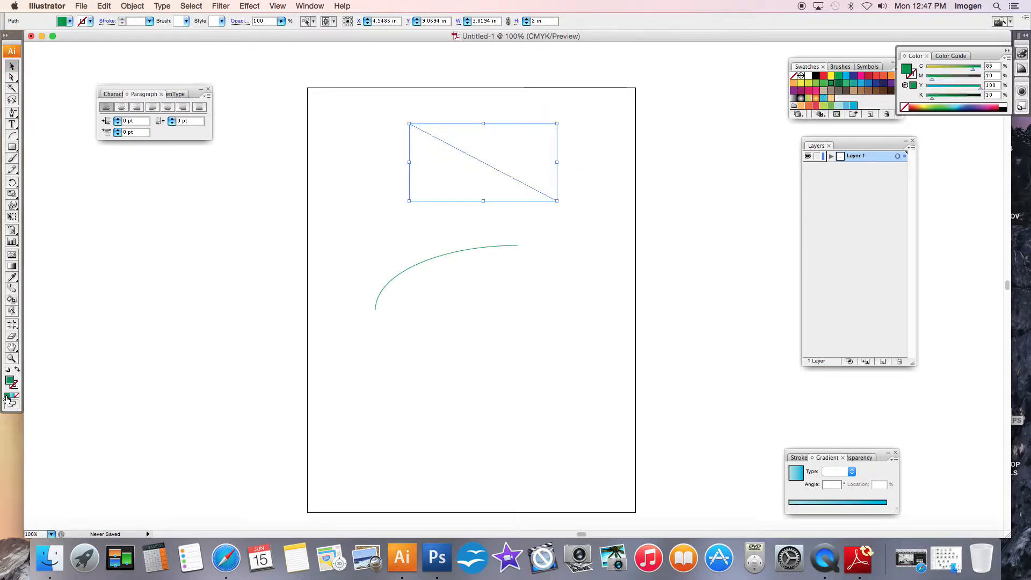
left_click(17, 370)
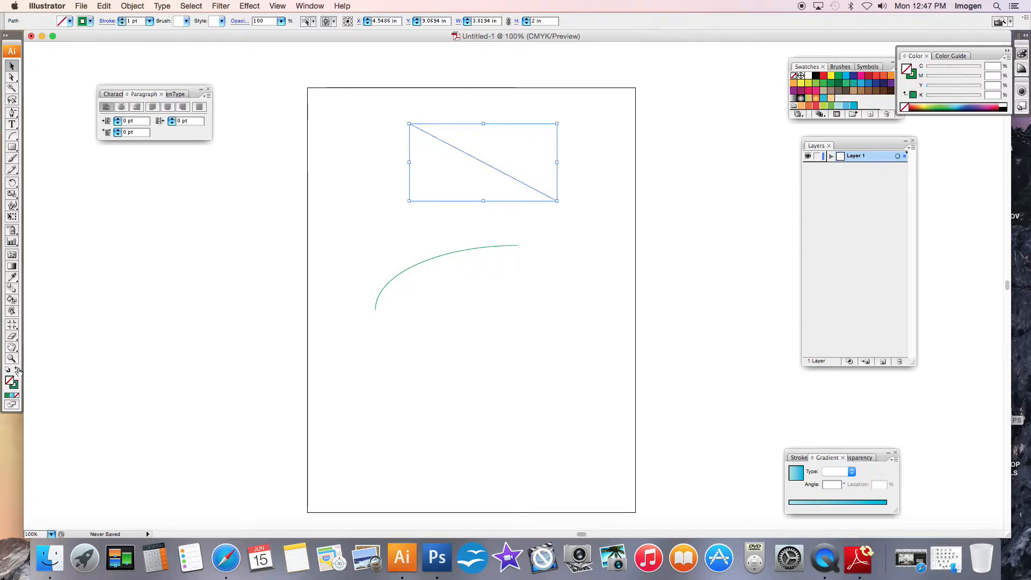
left_click(108, 332)
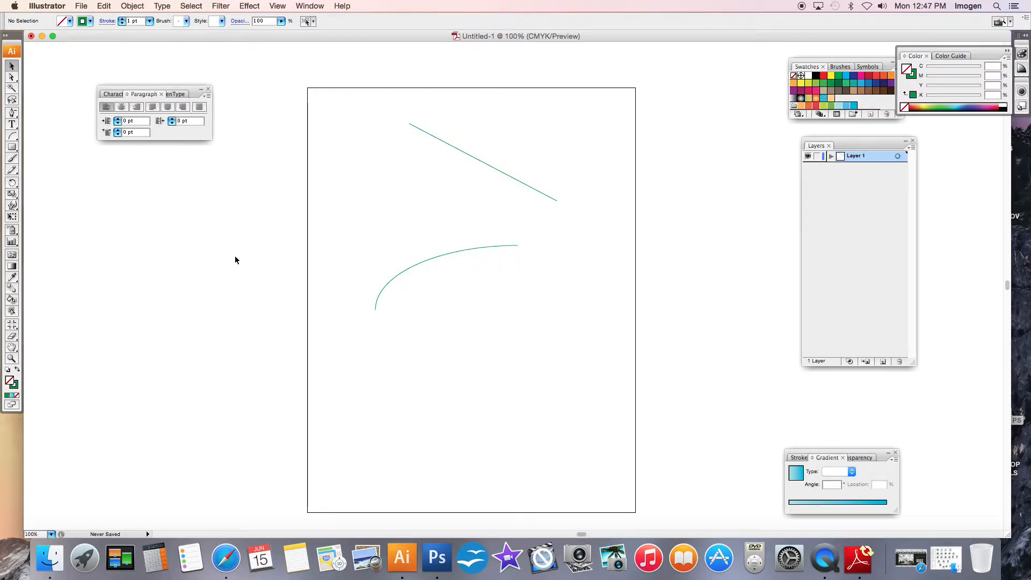
Step: Draw a spiral about 3.43 by 3.80 in on the lower part of the page and move it up fully inside the page
left_click_drag(14, 138, 49, 156)
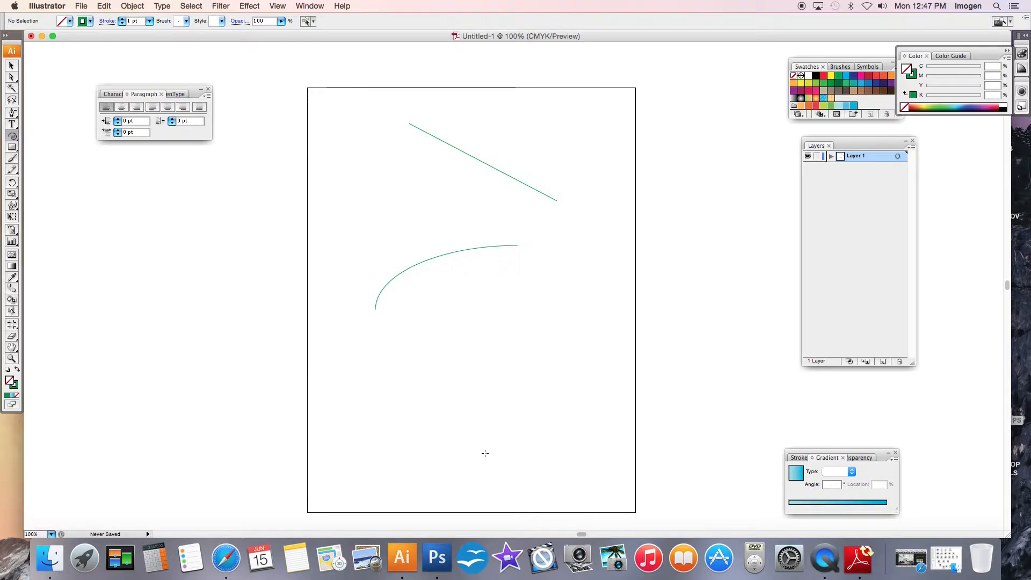
left_click_drag(485, 453, 532, 384)
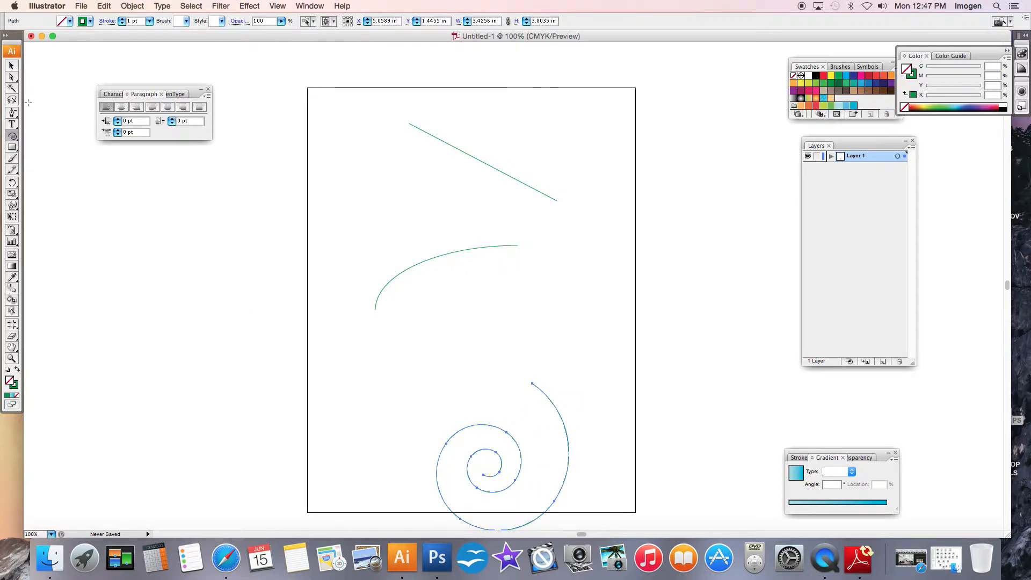
left_click(11, 68)
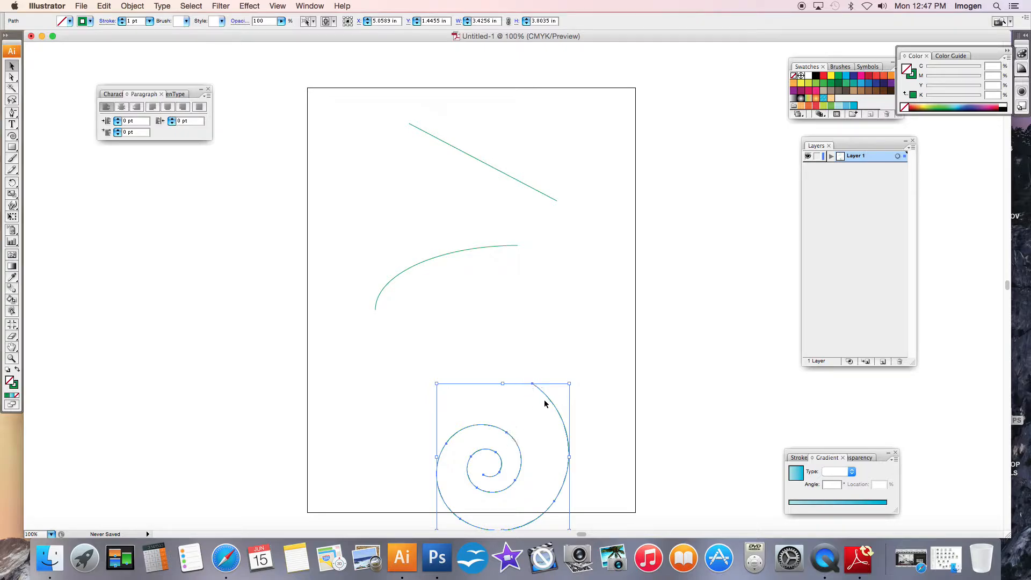
left_click_drag(550, 403, 591, 327)
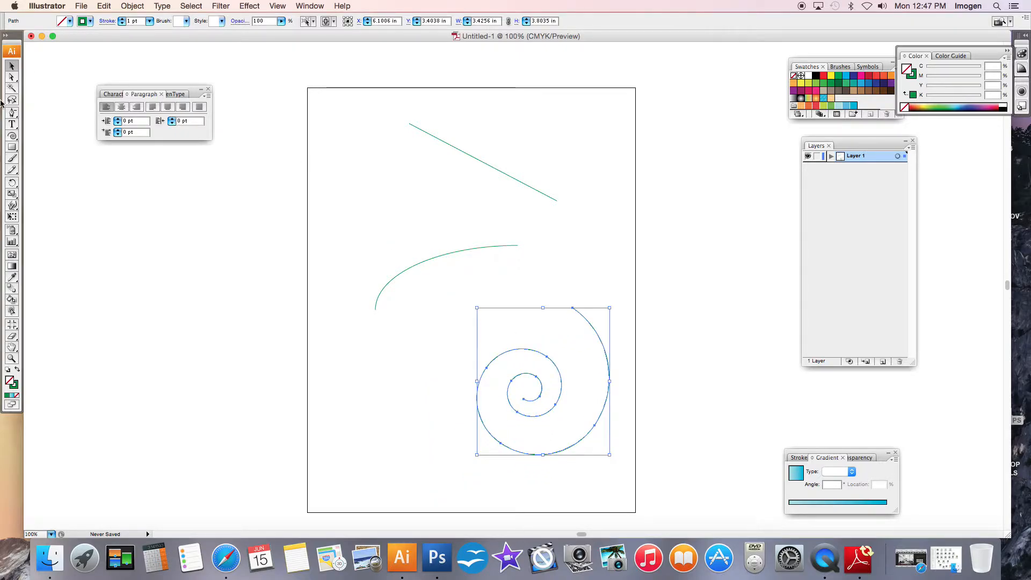
Step: Draw an open Pen tool path that zigzags from outside the page's lower-left edge and ends in a rounded curve on the page
left_click_drag(11, 113, 50, 127)
left_click(123, 416)
left_click(143, 487)
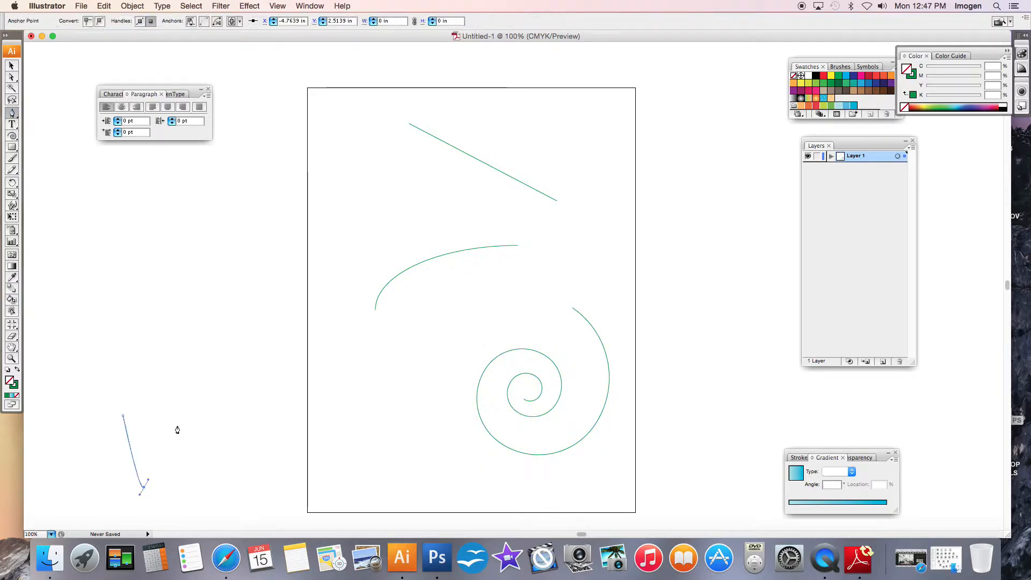
left_click(177, 423)
left_click(216, 481)
left_click(249, 427)
left_click(290, 483)
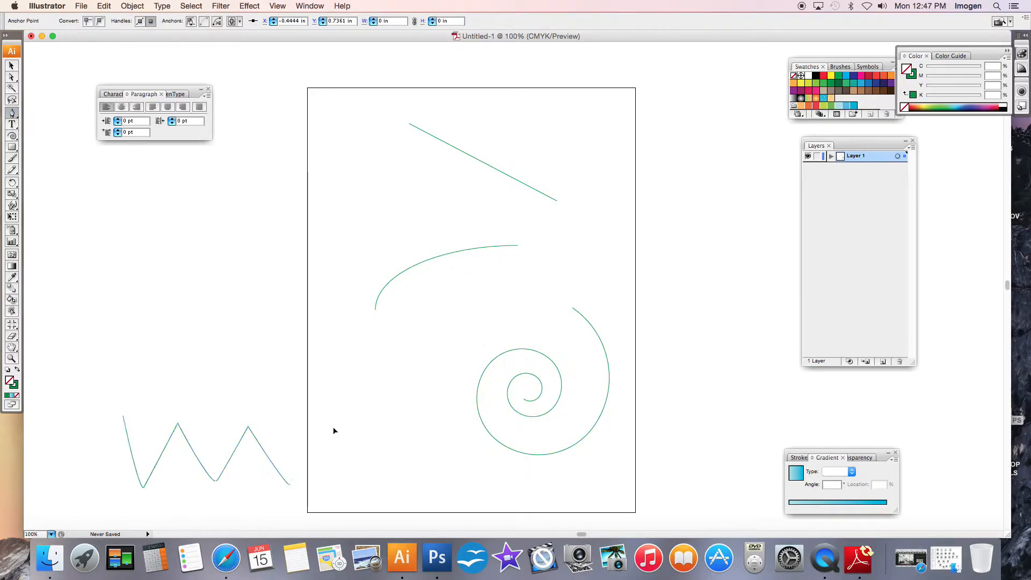
left_click_drag(333, 428, 406, 446)
left_click(396, 475)
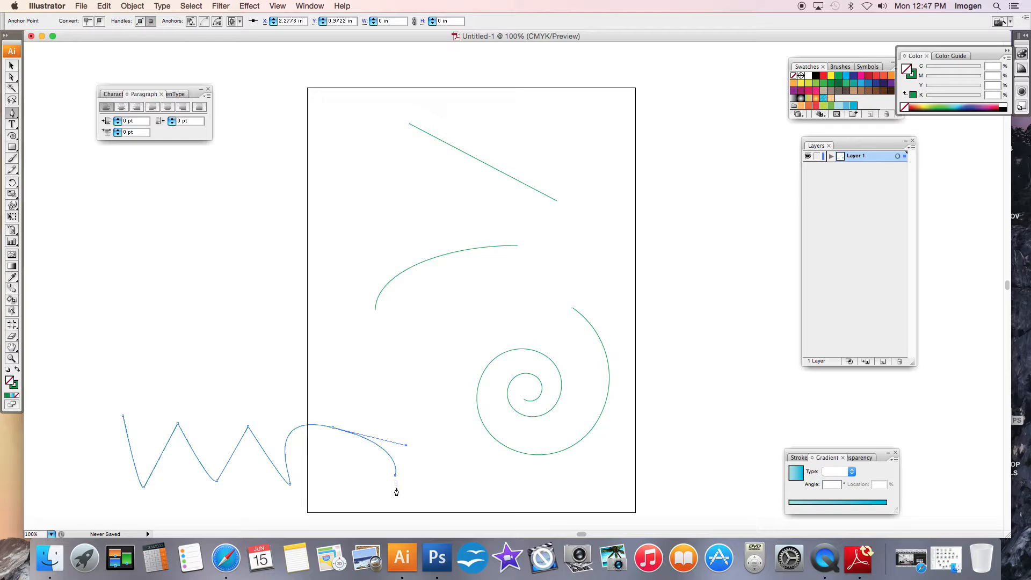
left_click(12, 66)
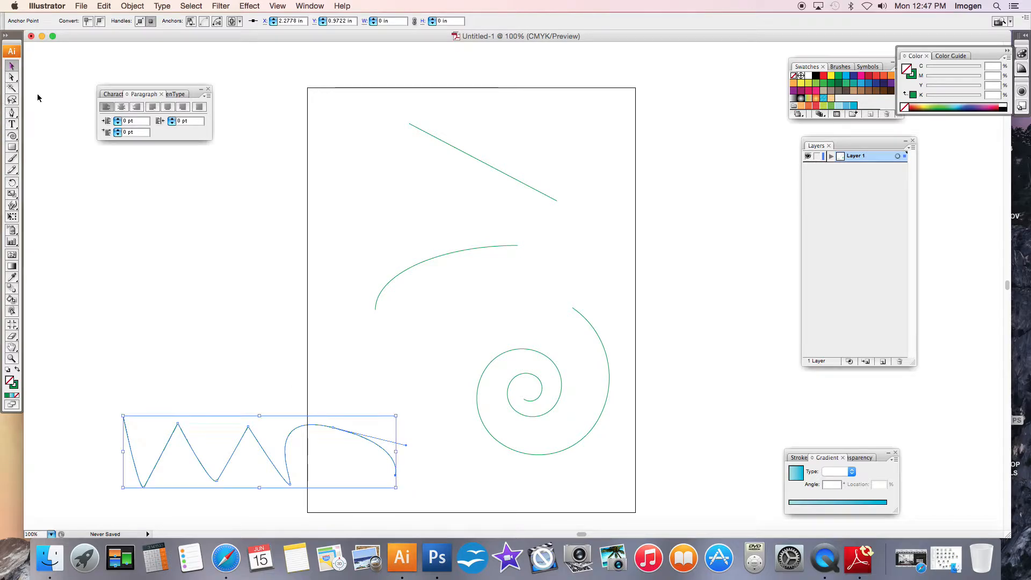
left_click(183, 332)
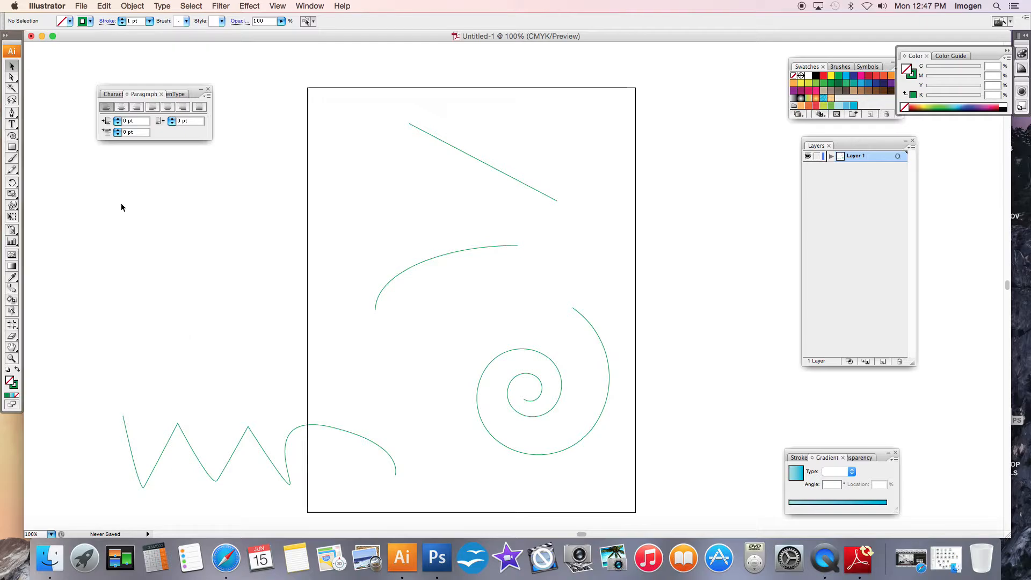
Step: Add the text "you can type on a line" along the diagonal line with the Type on a Path tool
left_click(12, 126)
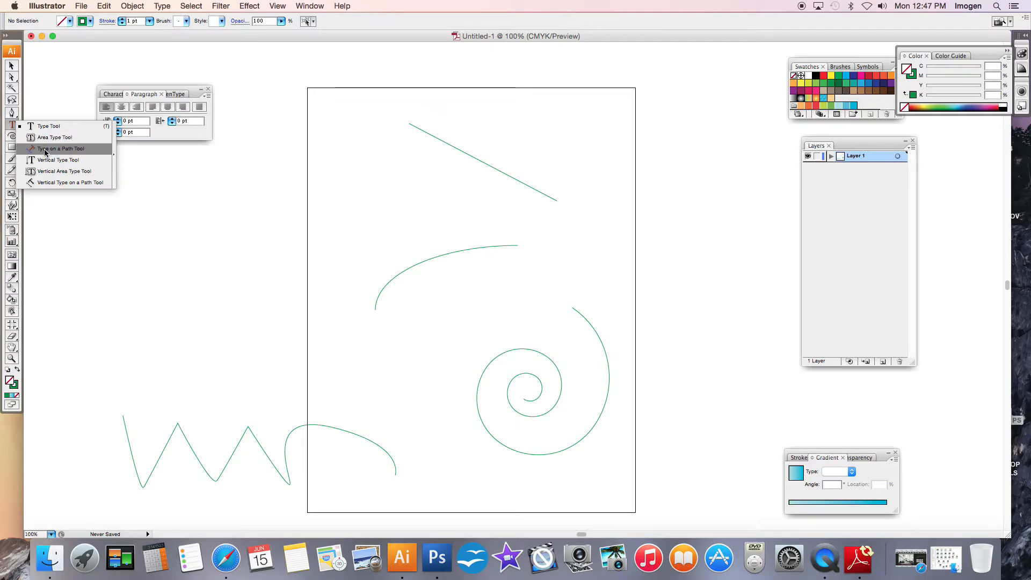
left_click_drag(45, 153, 44, 150)
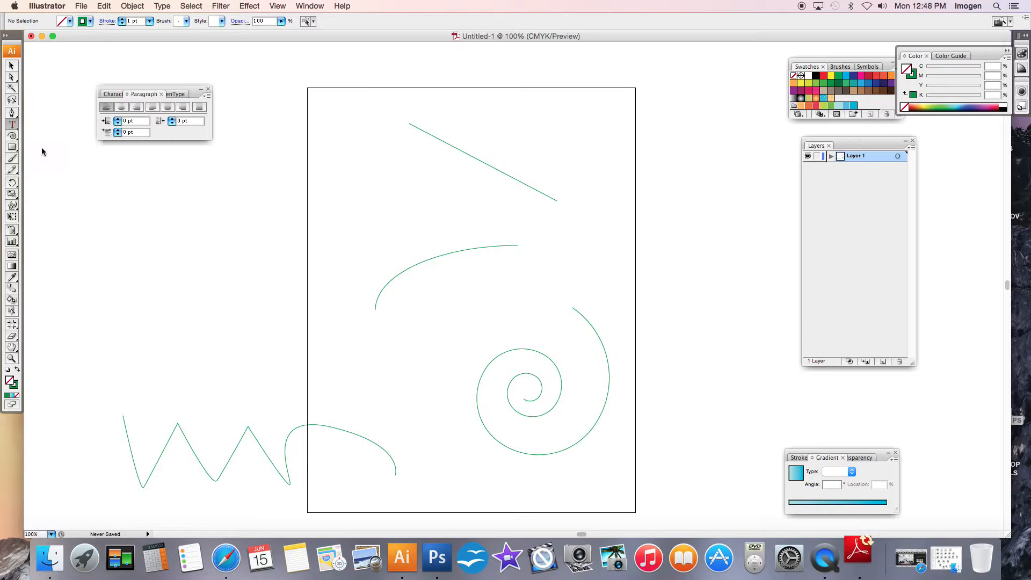
left_click(14, 67)
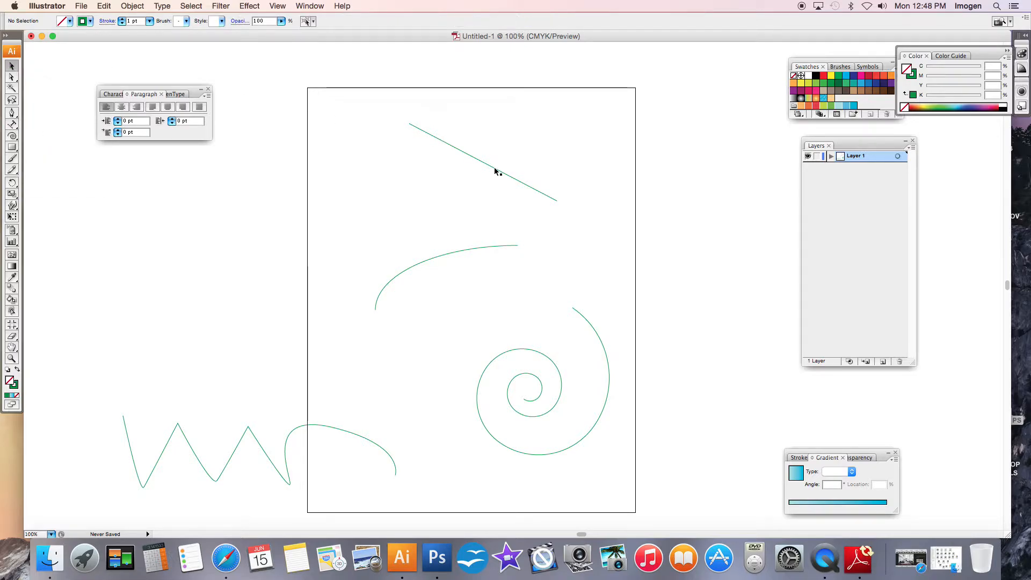
left_click(13, 124)
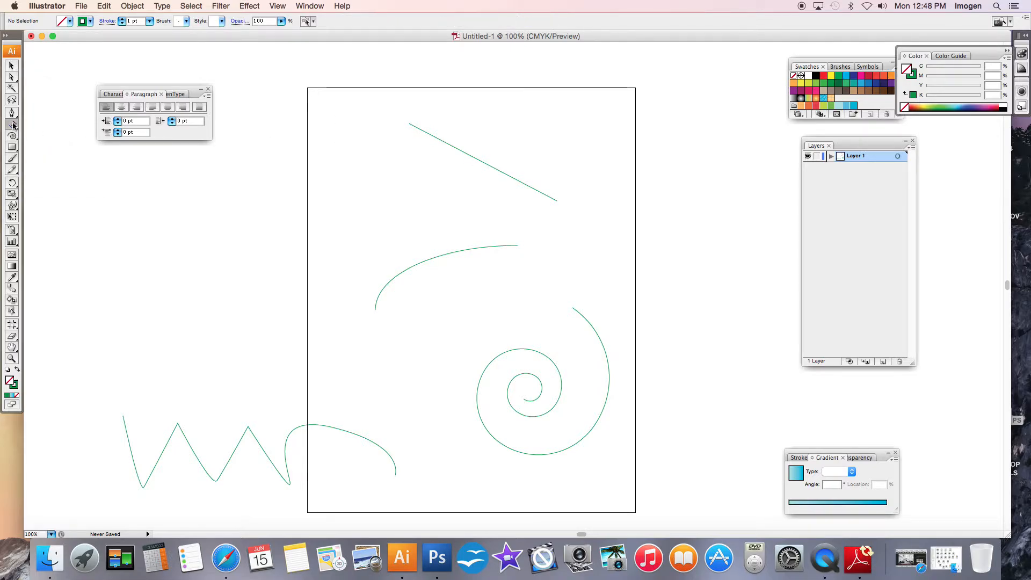
left_click_drag(14, 124, 41, 152)
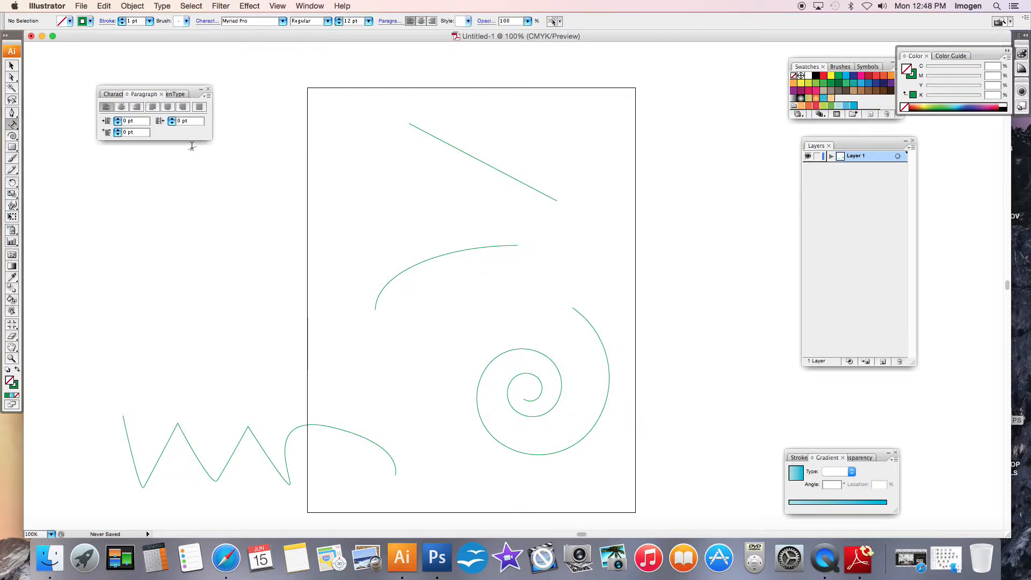
left_click(411, 124)
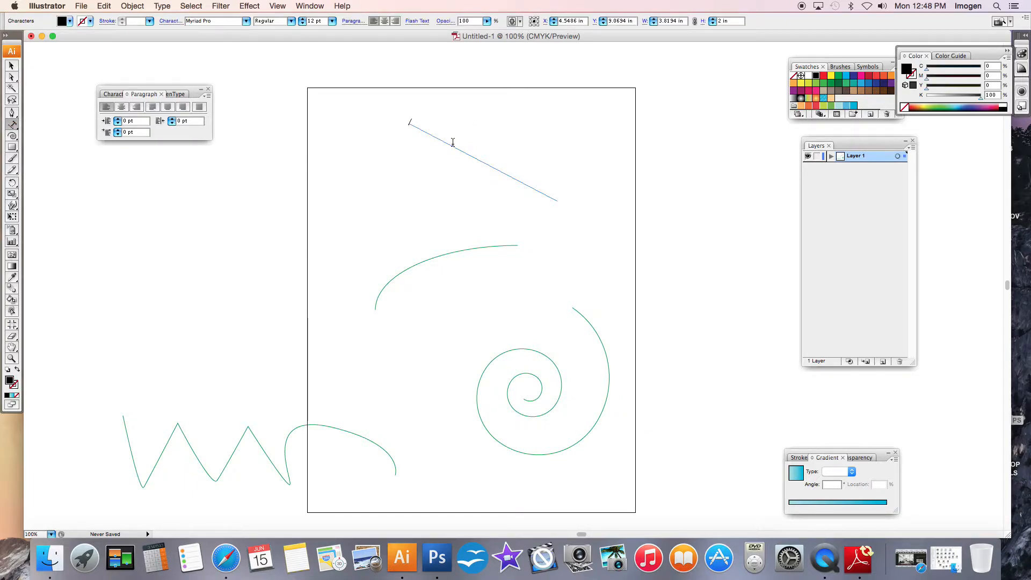
type("you can type")
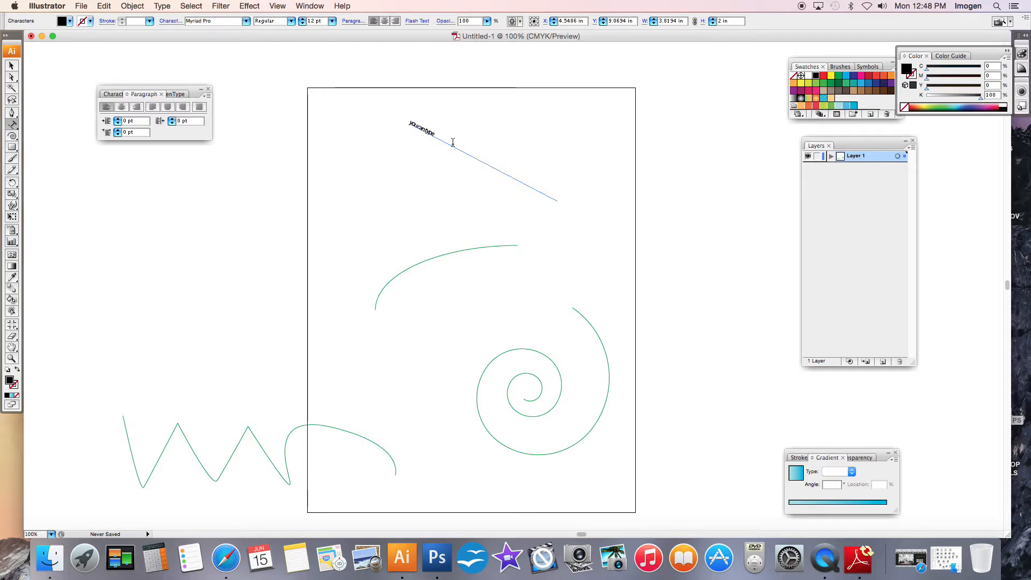
type(" on a")
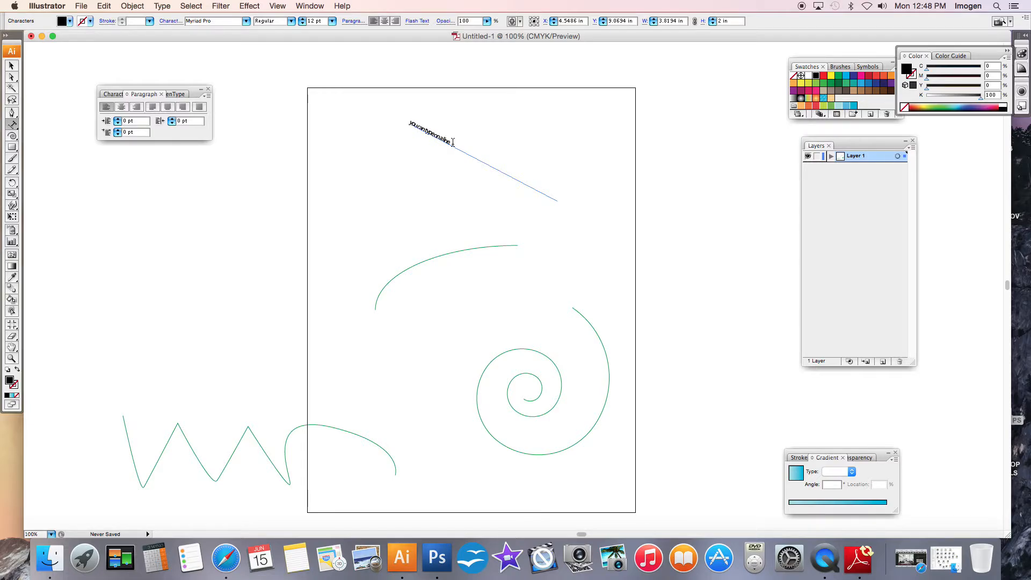
type(" line")
Step: Copy the text on the diagonal line and paste it three more times after itself to fill the path
left_click_drag(453, 142, 408, 120)
key("super+c")
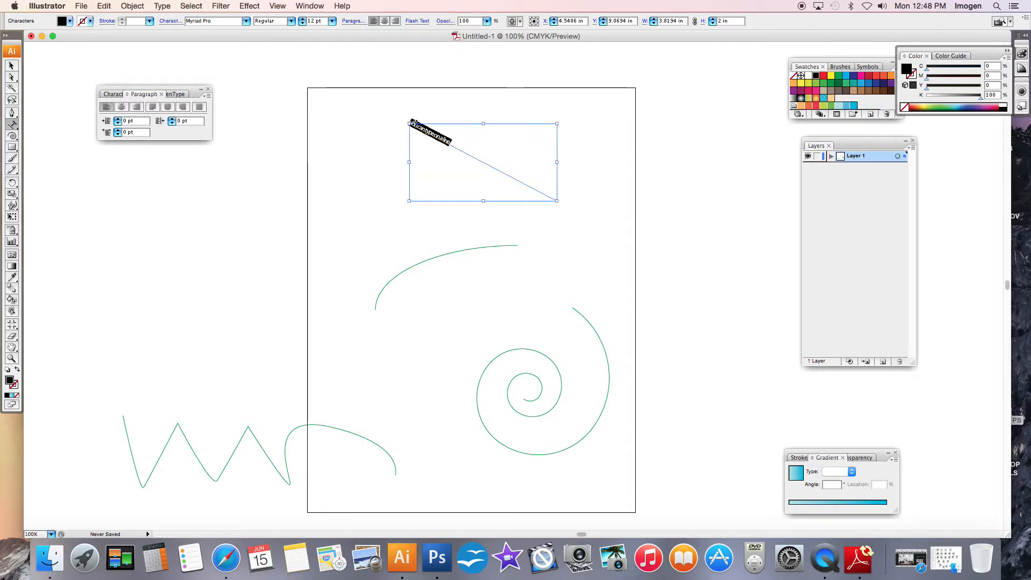
left_click(465, 148)
key("super+v")
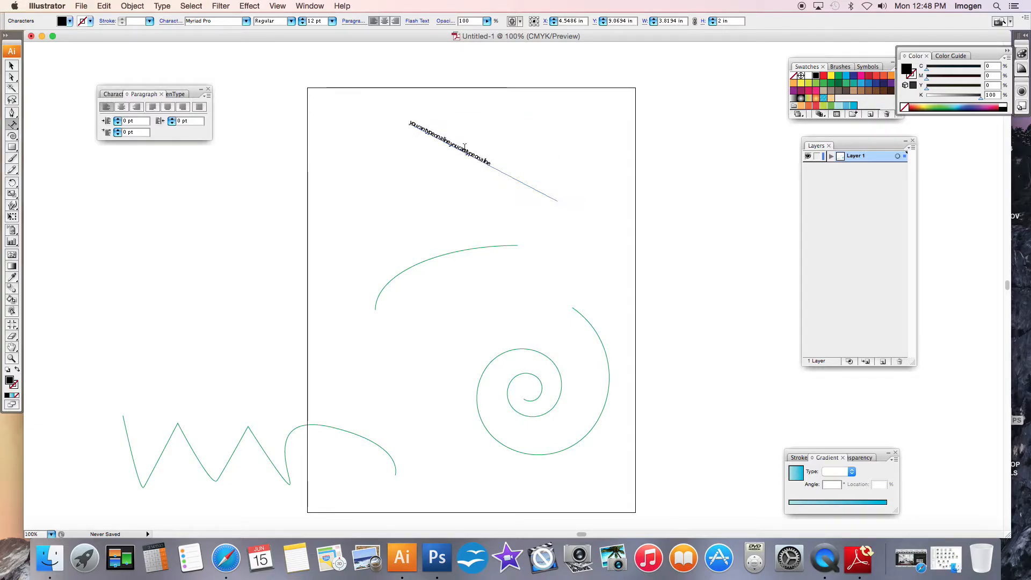
key("super+v")
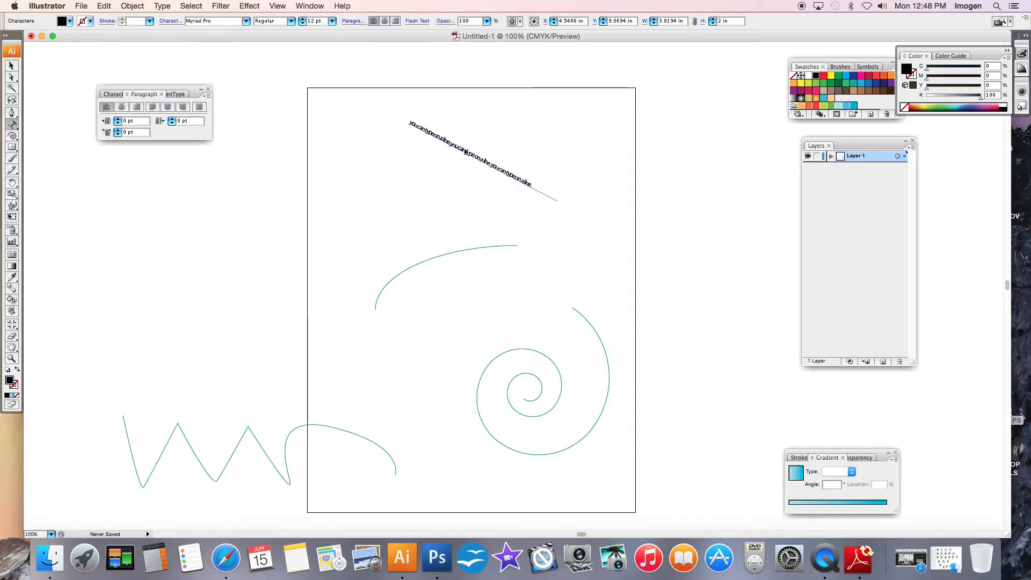
key("super+v")
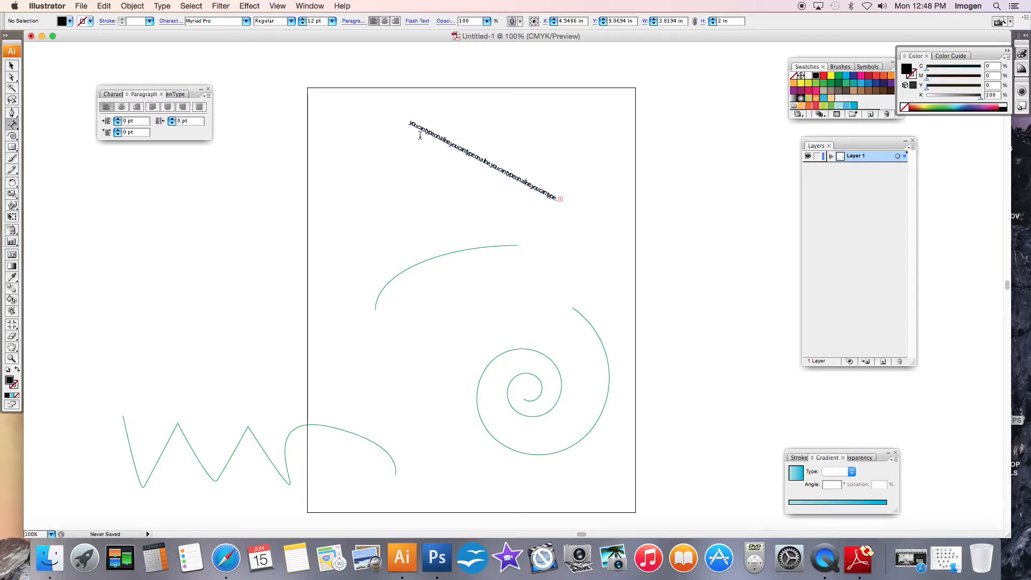
left_click(11, 65)
left_click(411, 166)
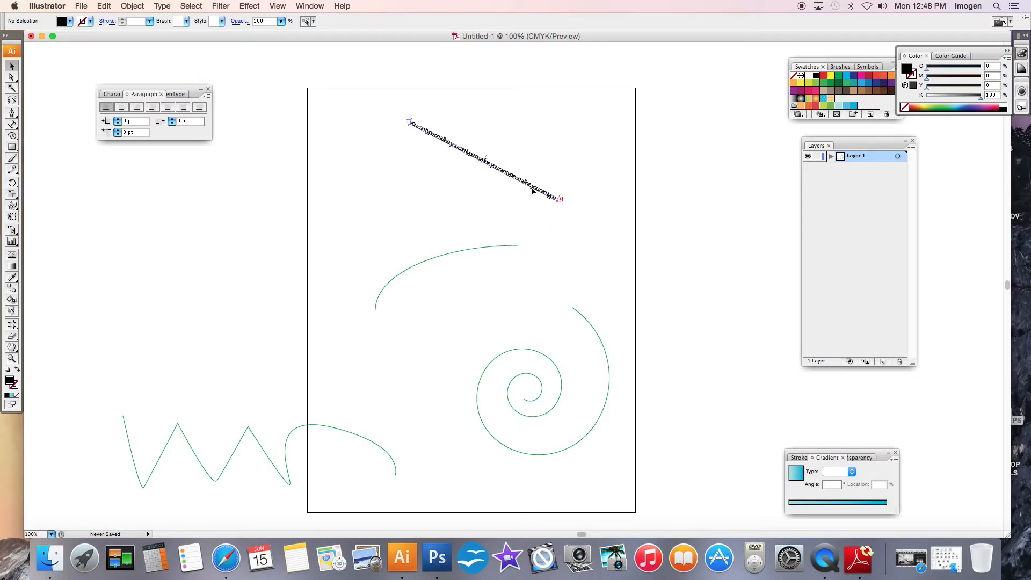
Step: Set the font size of the text on the diagonal line to 11 pt
left_click(555, 197)
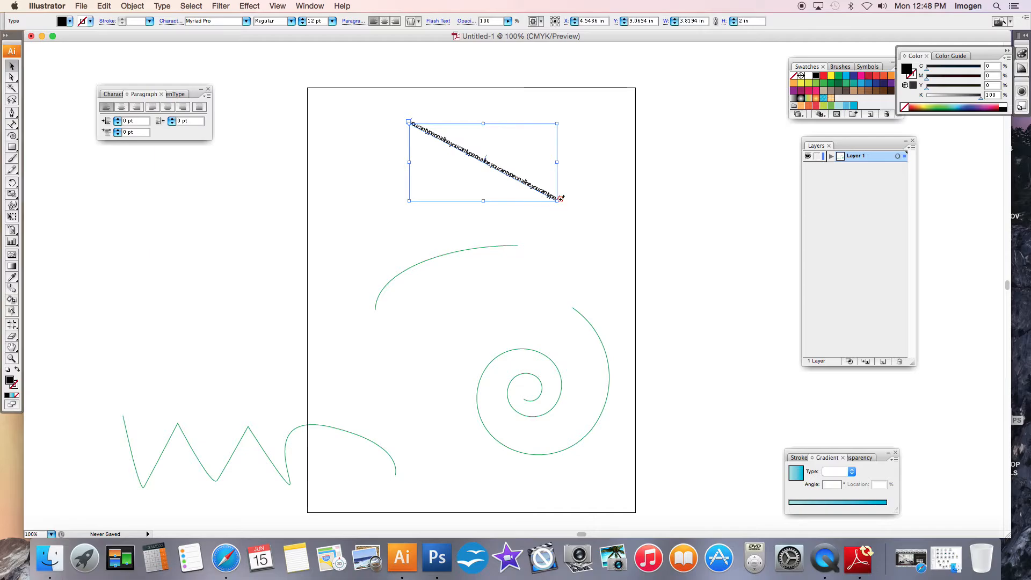
left_click(599, 188)
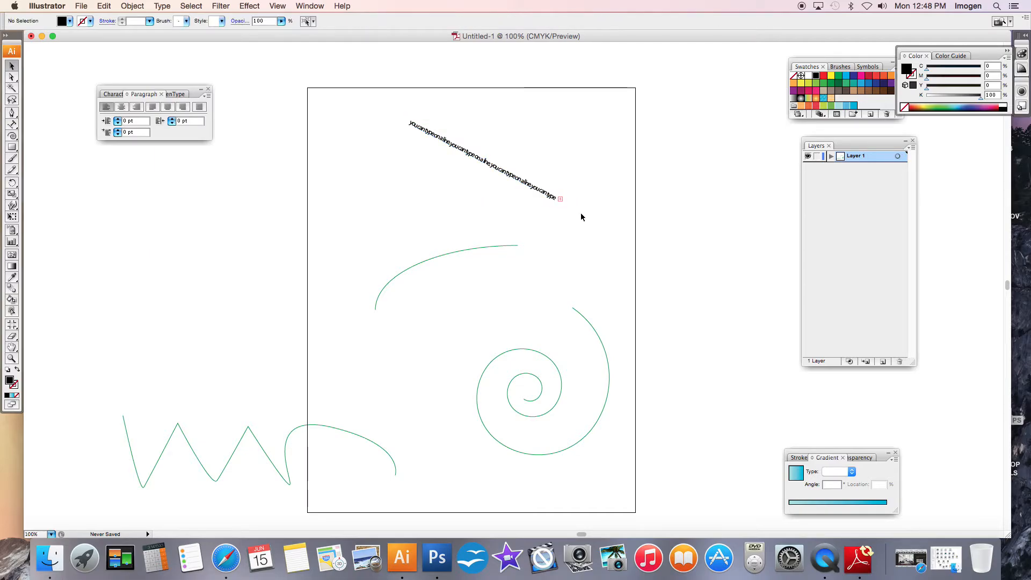
left_click(546, 197)
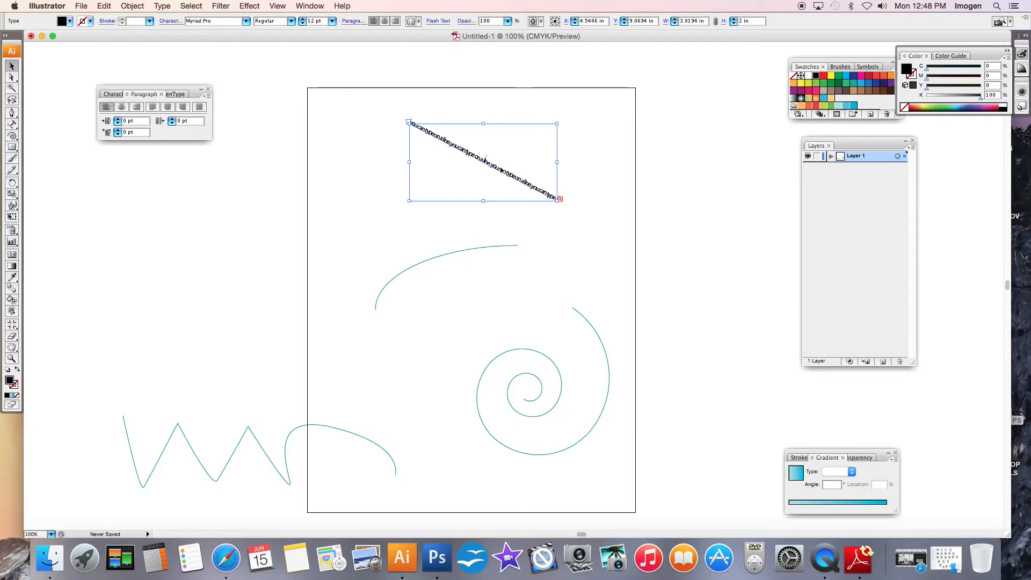
left_click(303, 23)
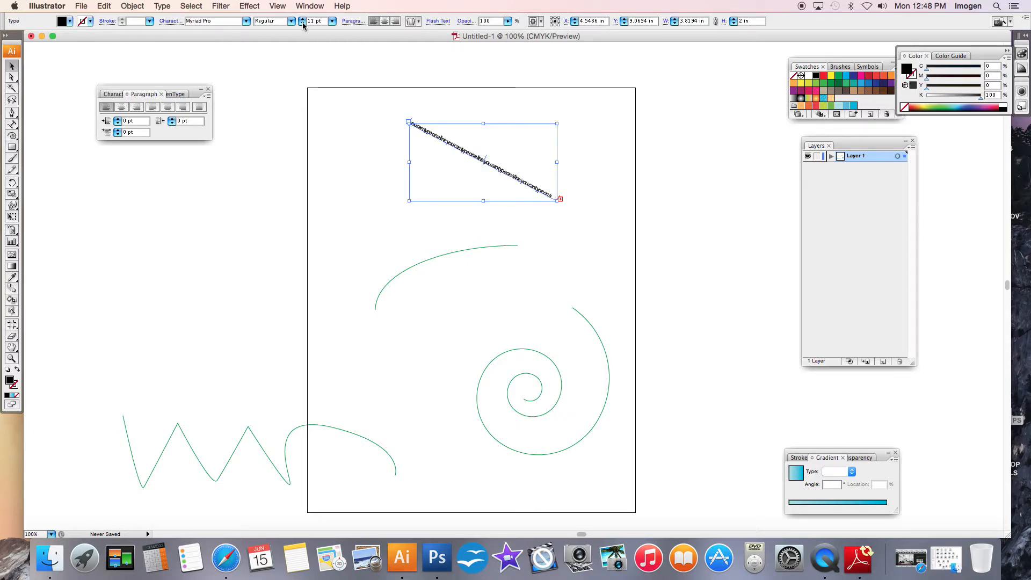
Step: Select all the text on the diagonal line, set its font size to 10 pt, and deselect it
double_click(465, 152)
double_click(466, 151)
key("super+a")
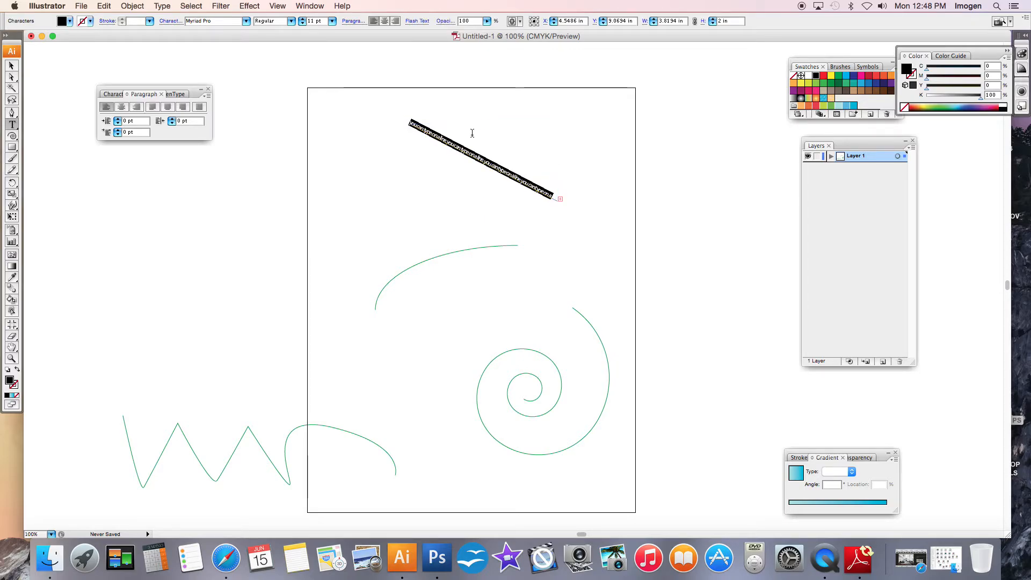
left_click(333, 21)
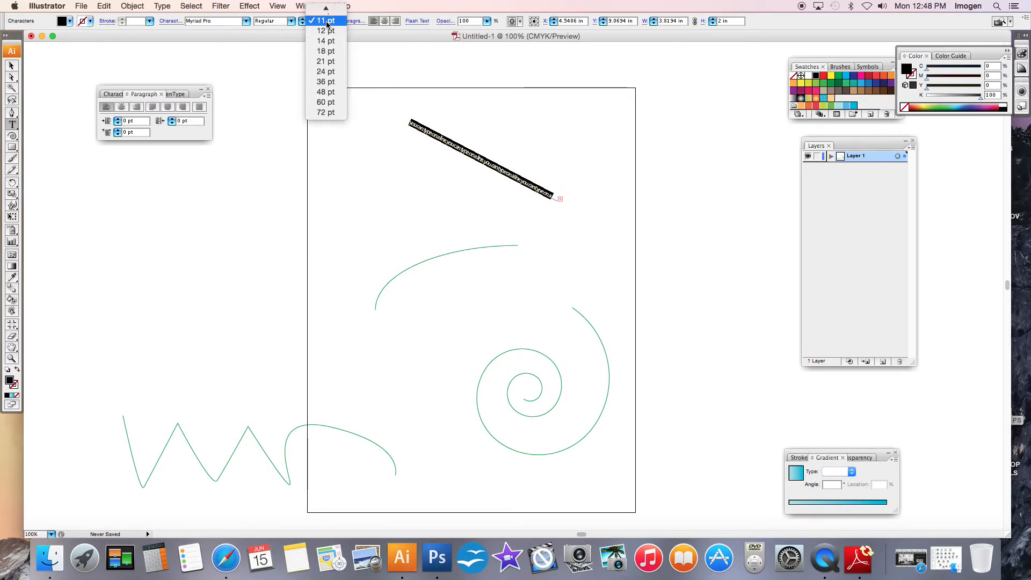
left_click(327, 24)
left_click(333, 22)
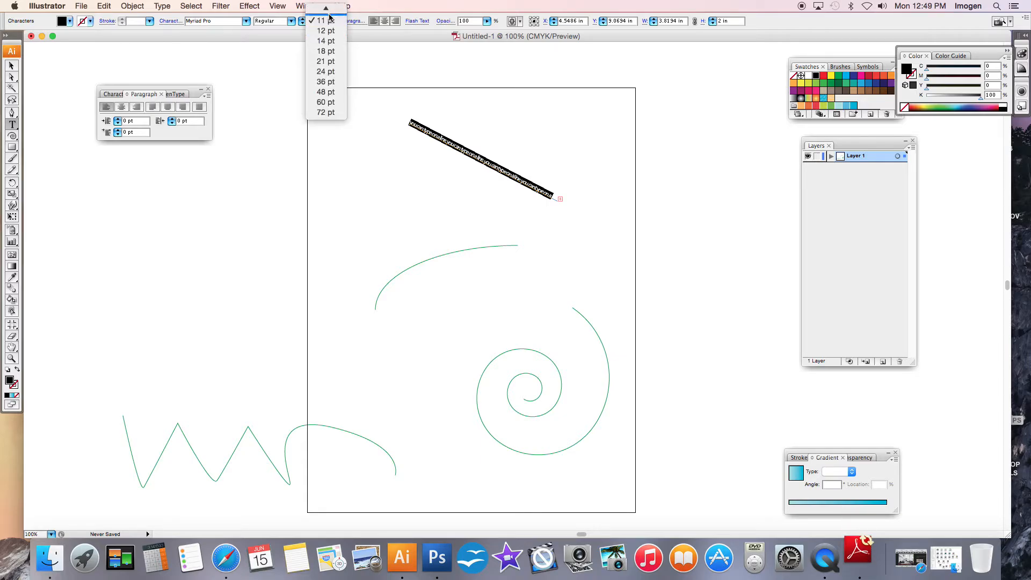
left_click(325, 67)
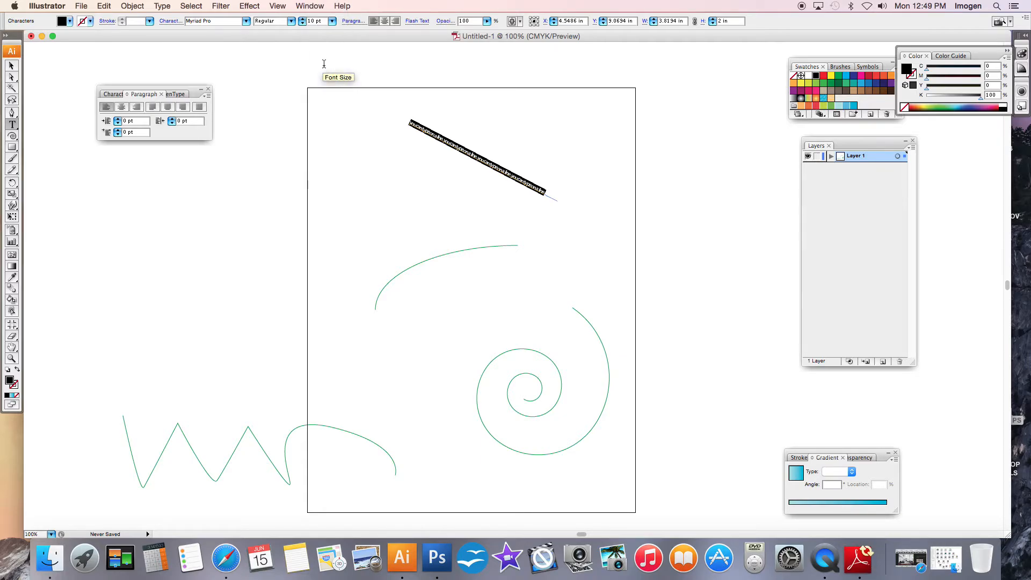
left_click(563, 202)
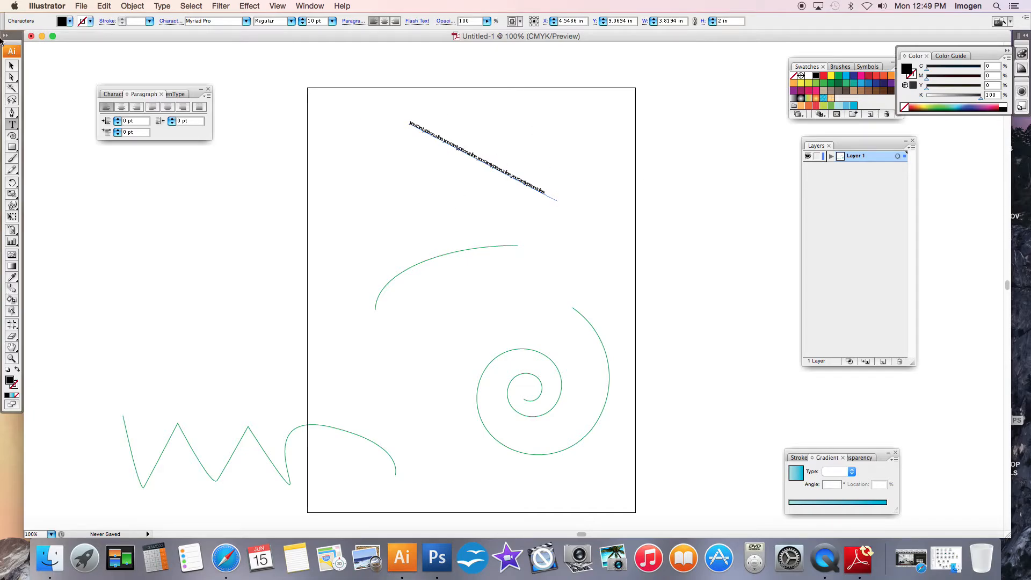
left_click(11, 66)
left_click(257, 206)
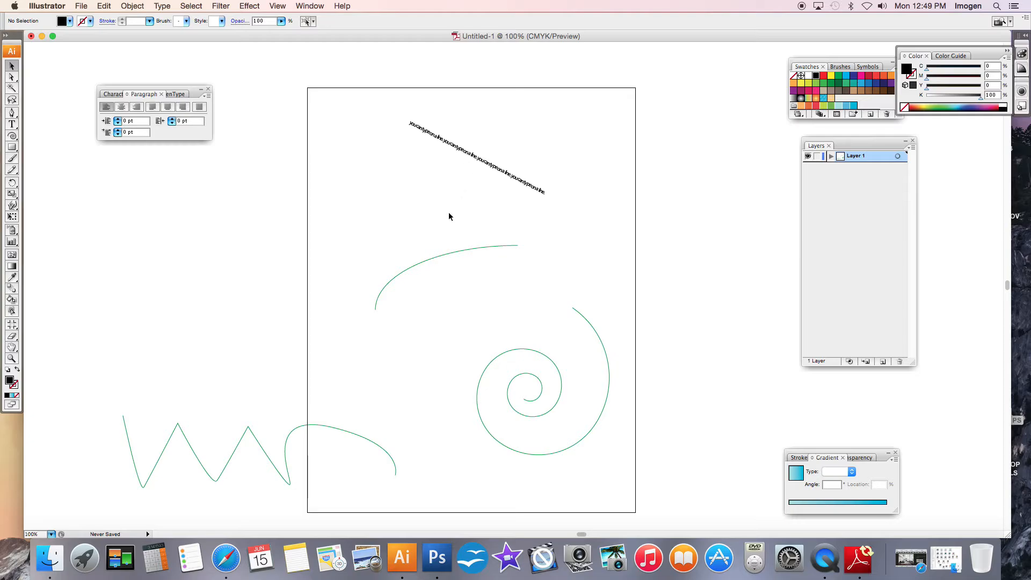
Step: Duplicate the green arc, placing the copy slightly above and to the left of the original
left_click(469, 250)
scroll(557, 288, "right", 3)
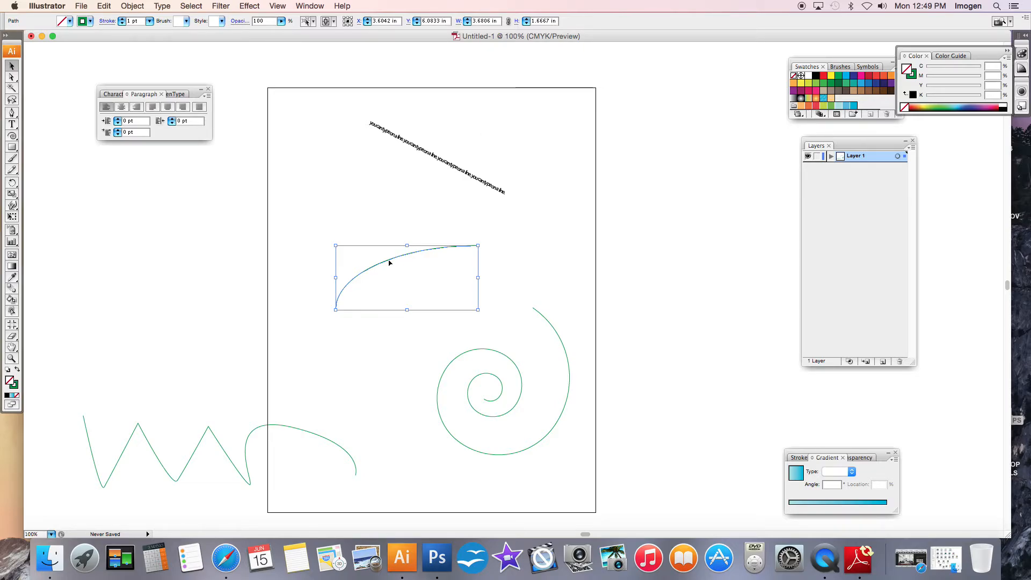
left_click_drag(389, 262, 384, 249)
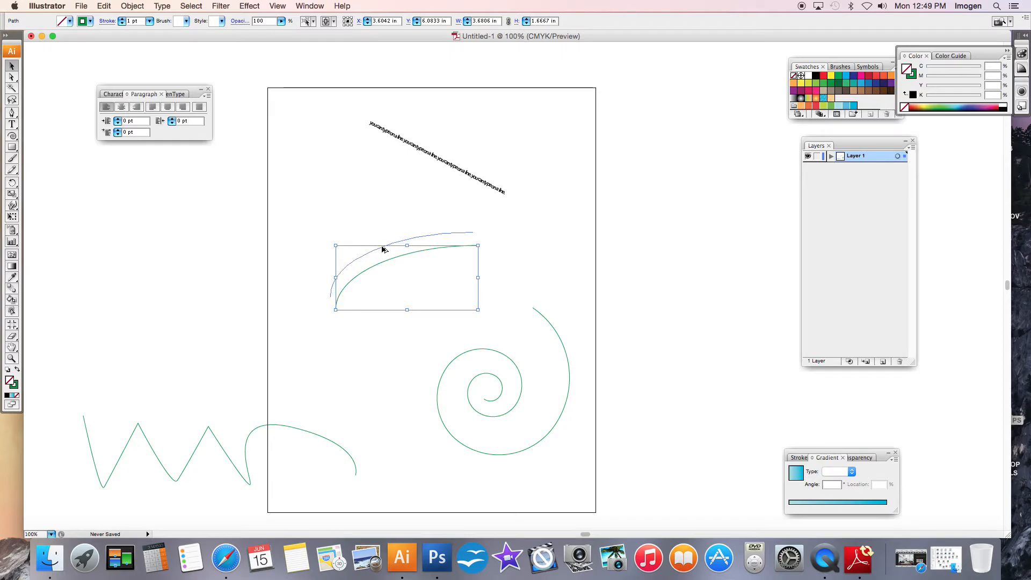
Step: Place "you can type on a line" three times along the duplicated arc with the Type on a Path tool and shift the text slightly
left_click(17, 126)
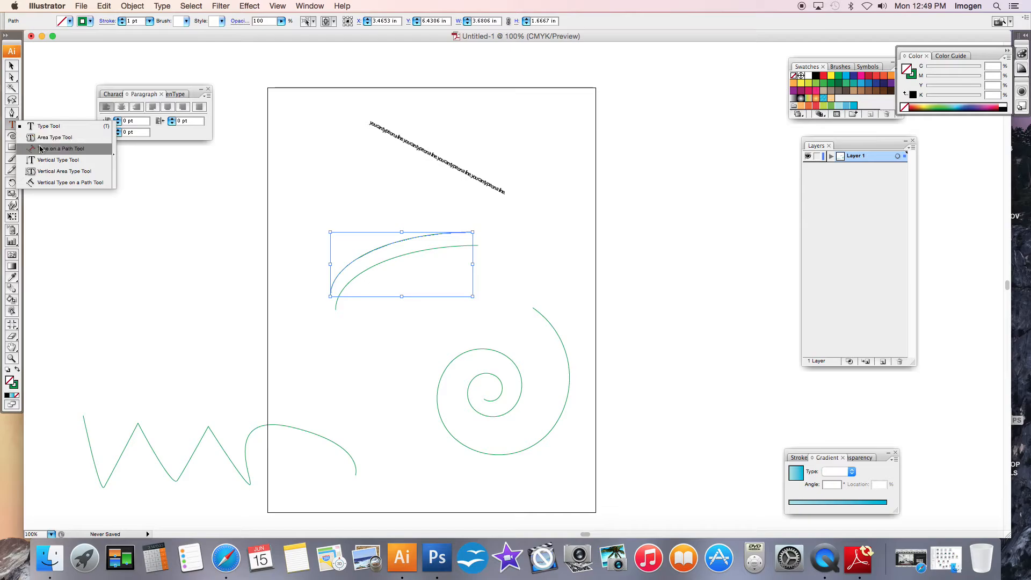
left_click(57, 148)
left_click(331, 283)
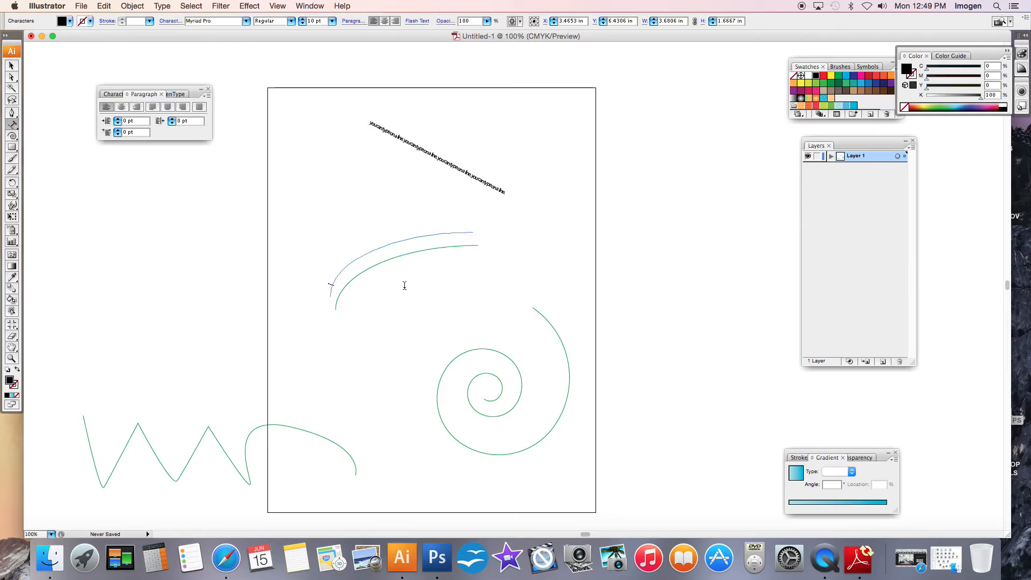
type("youcantypeonaline")
type("you can type on a line.")
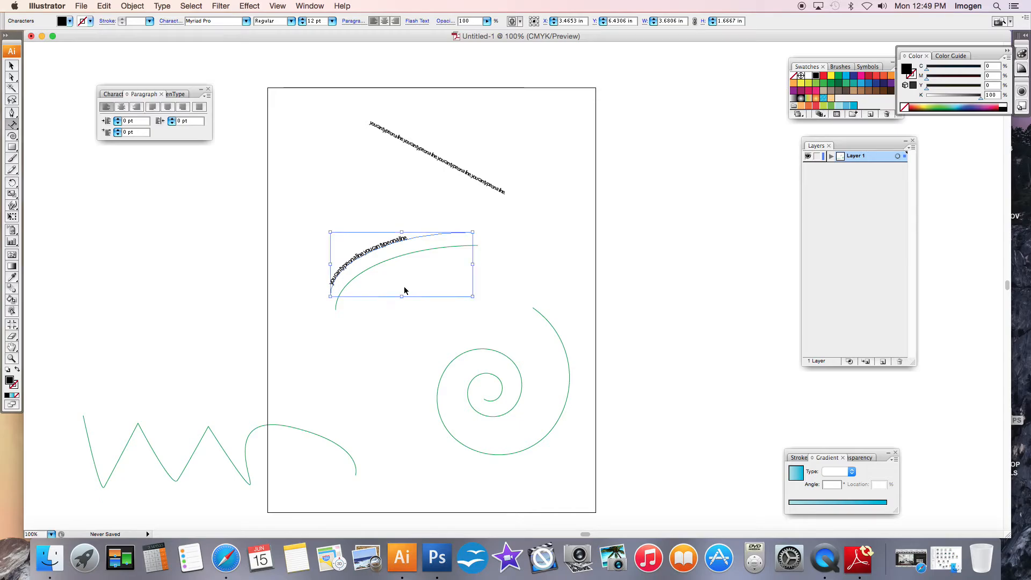
type("you can type on a line.")
left_click(11, 65)
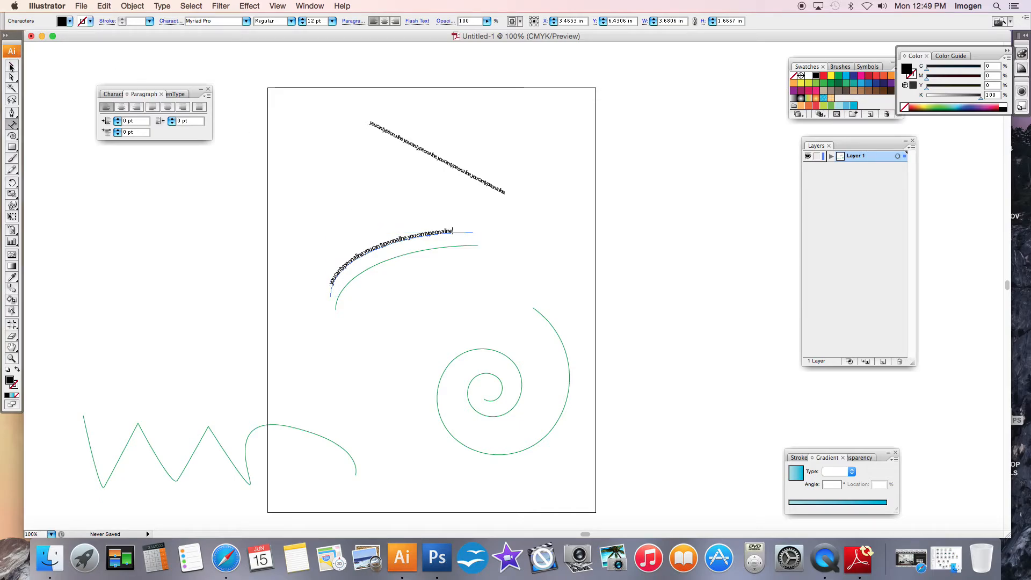
left_click(191, 269)
mouse_move(419, 238)
left_mouse_down()
mouse_move(420, 249)
mouse_move(400, 238)
left_mouse_up()
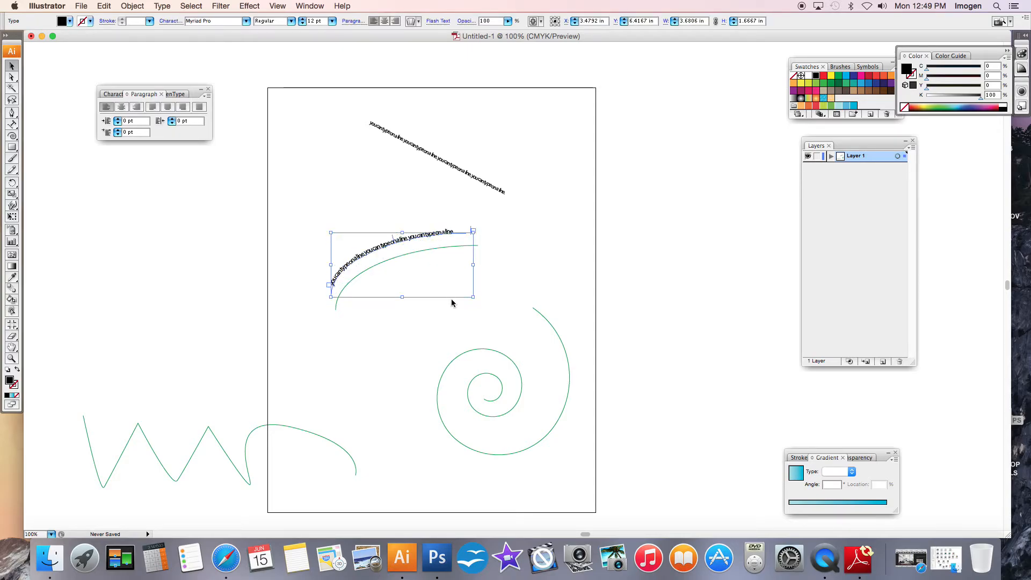
left_click(451, 300)
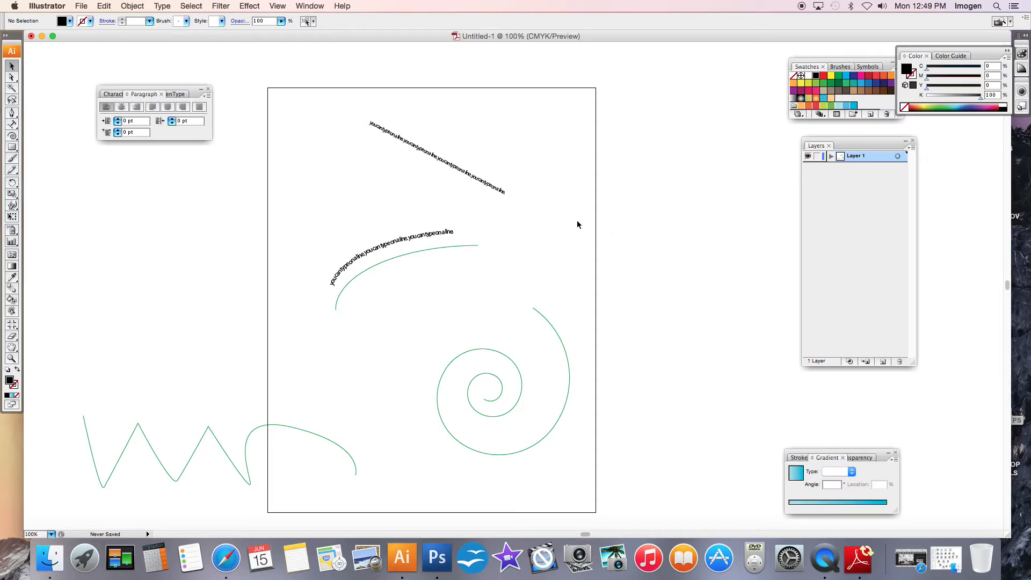
Step: Duplicate the spiral slightly up and right, and fill the copy from its outer end with repeated "you can type on a line" path text
left_click(559, 357)
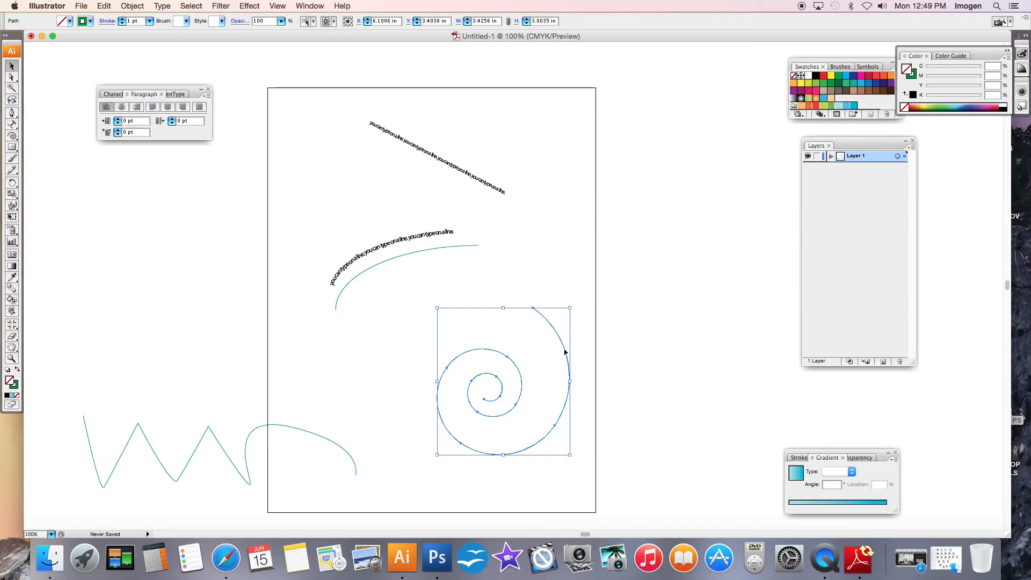
left_click_drag(565, 353, 572, 349)
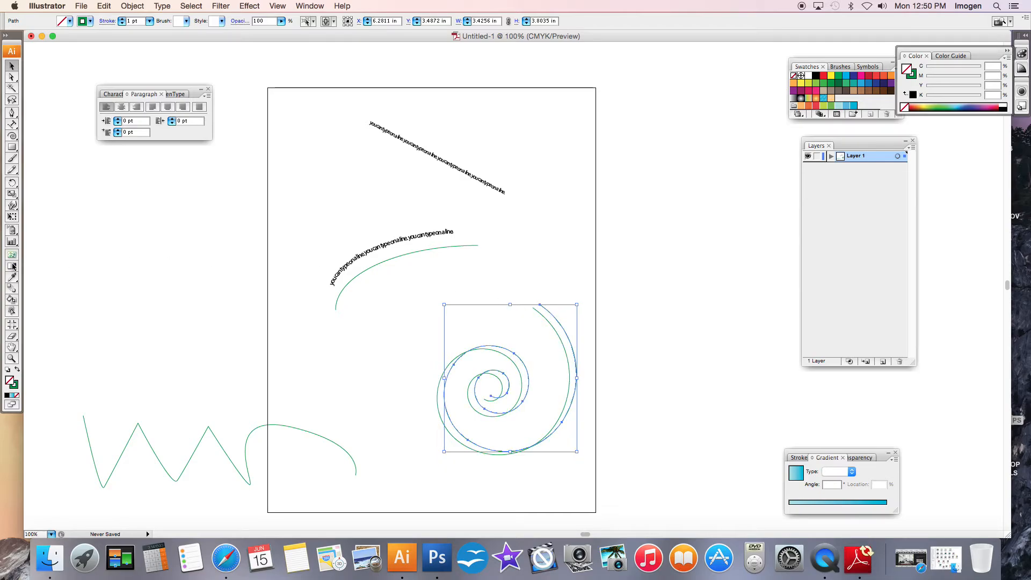
left_click(13, 124)
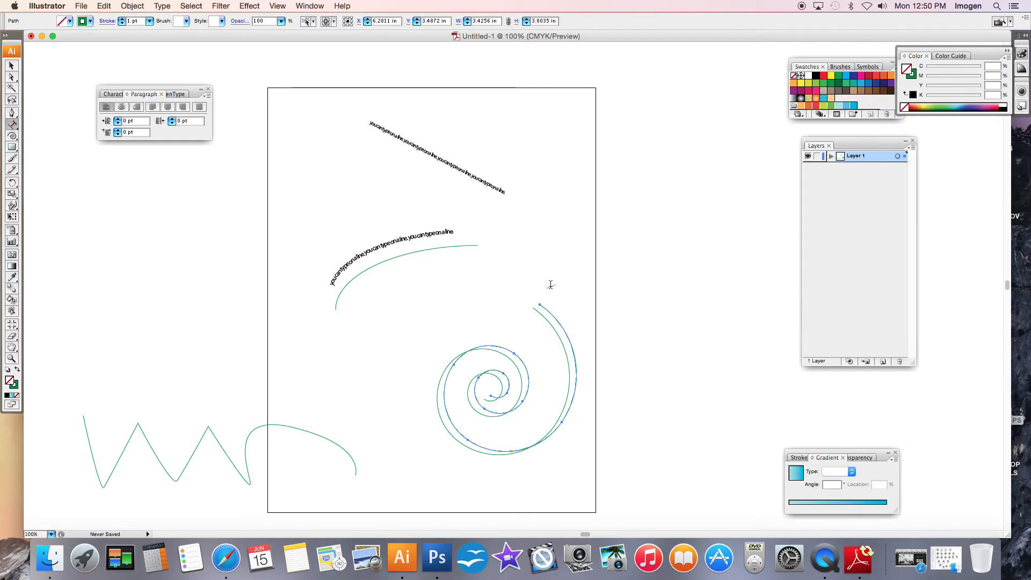
left_click(541, 305)
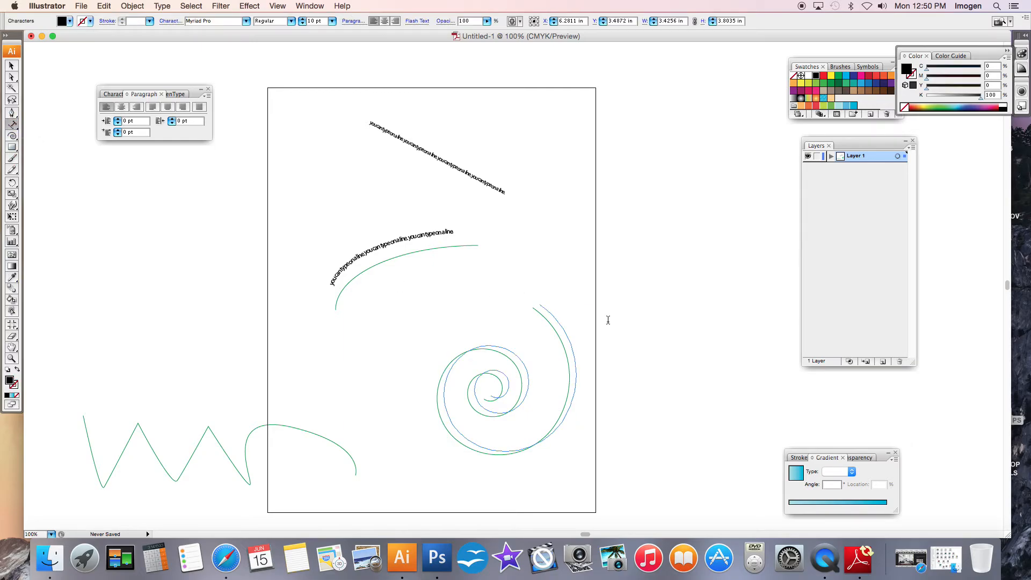
type("youcantypeonalineyoucantypeonalineyoucantypeonaline")
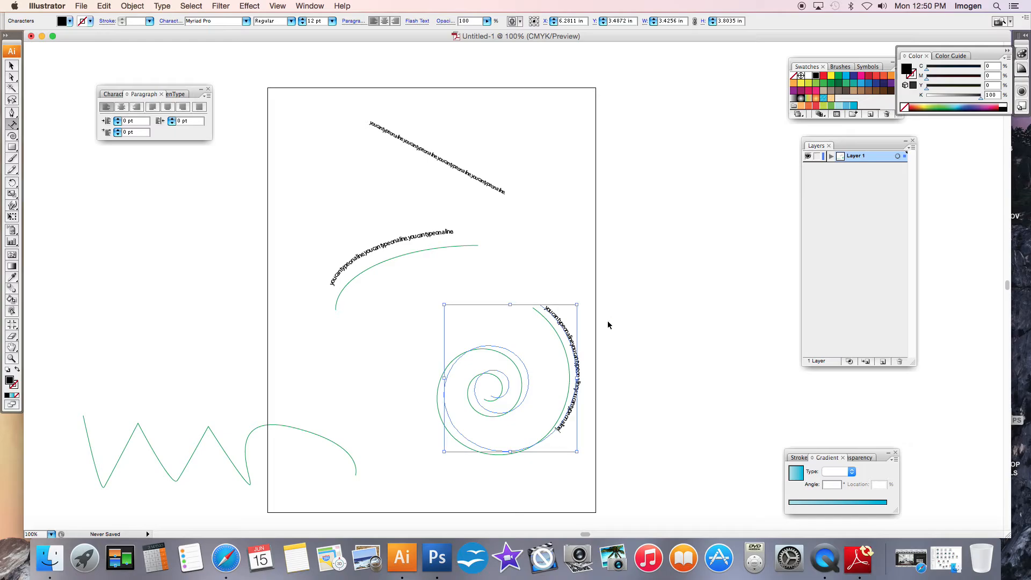
key("super+v")
key("super+v")
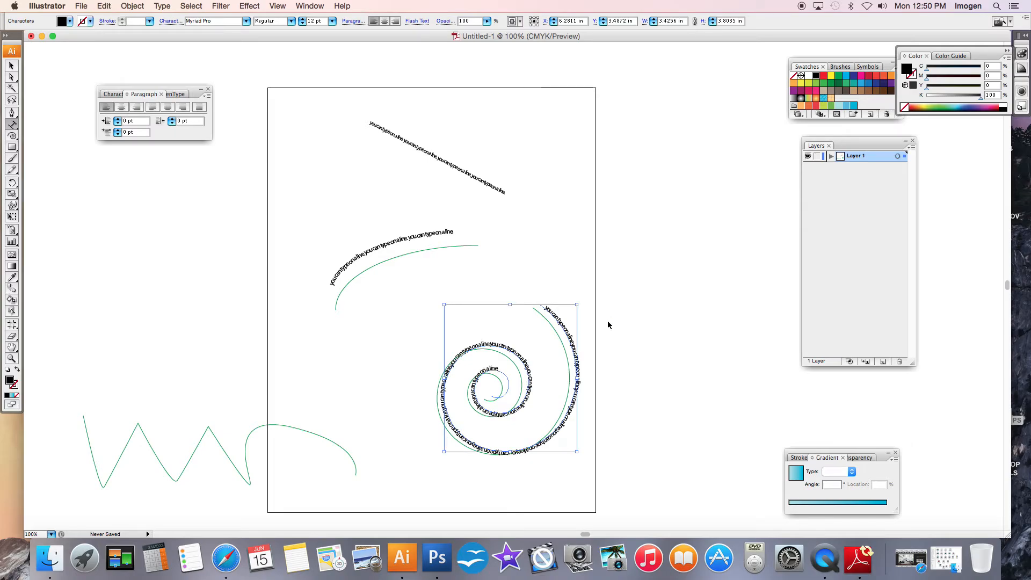
type("youcantypeonaline")
key("super+v")
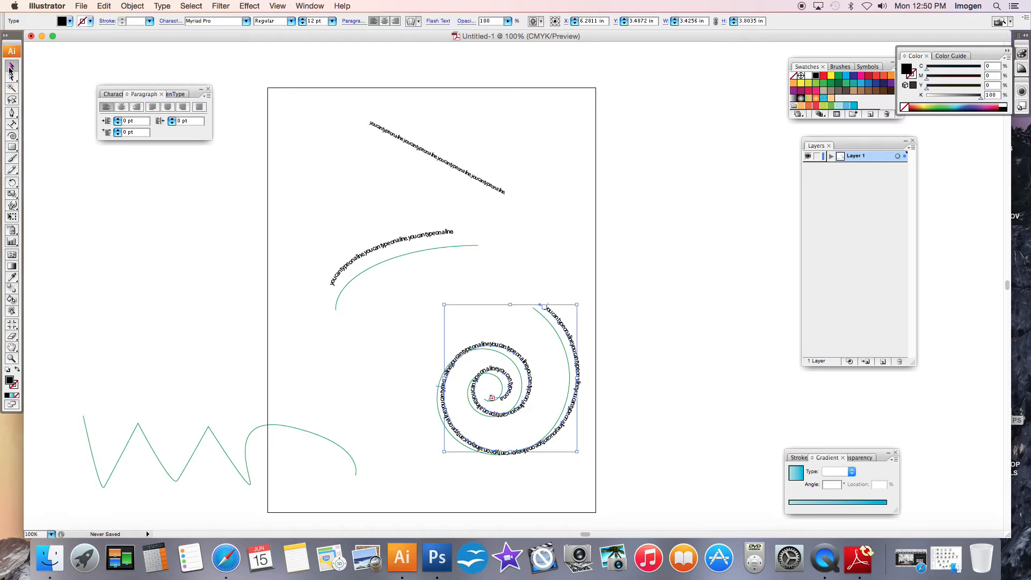
Step: Nudge the spiral text left and down over the original green spiral, to about X 6.07 in and Y 3.45 in
key("Left")
key("Left")
key("Left")
key("Left")
key("Left")
key("Left")
key("Left")
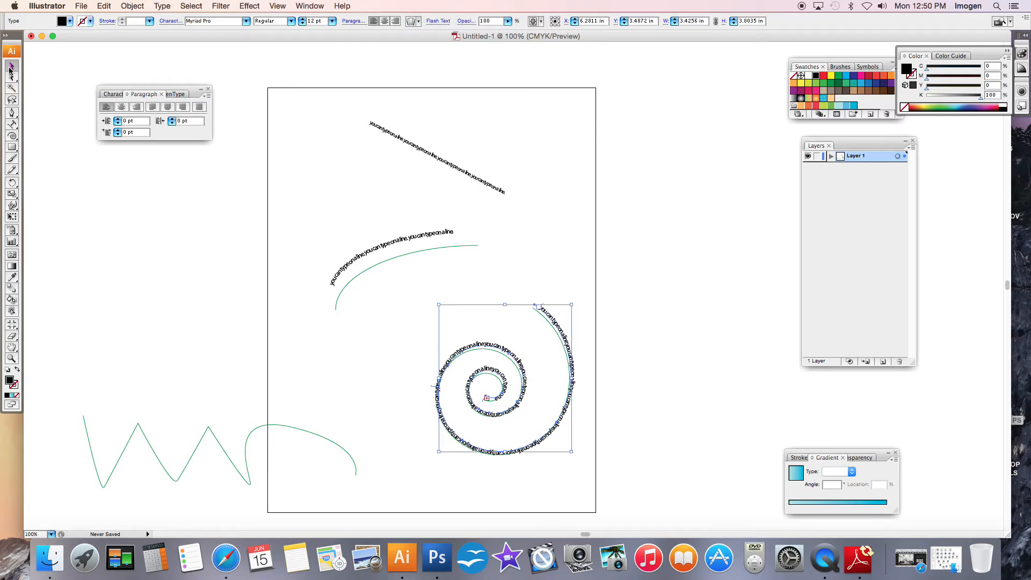
key("Left")
key("Left")
key("Left")
key("Left")
key("Left")
key("Left")
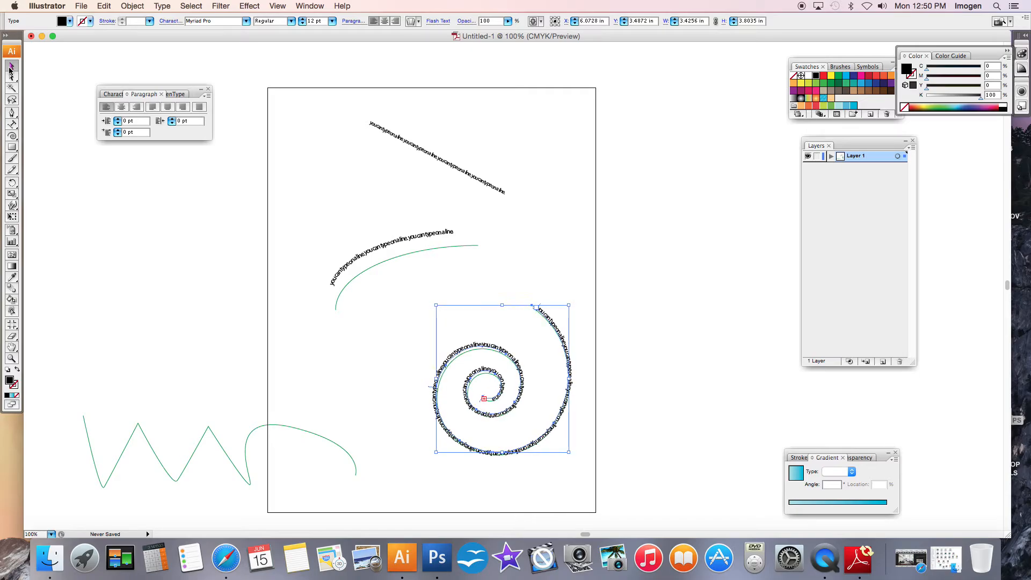
key("Down")
key("Down")
key("Down")
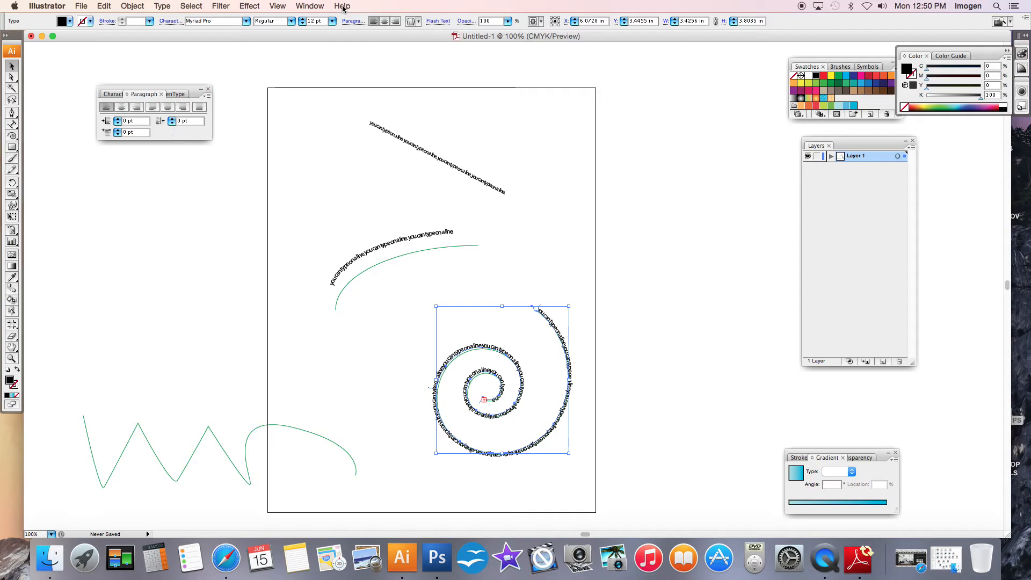
Step: Tighten the tracking of the spiral text to -118
left_click(115, 94)
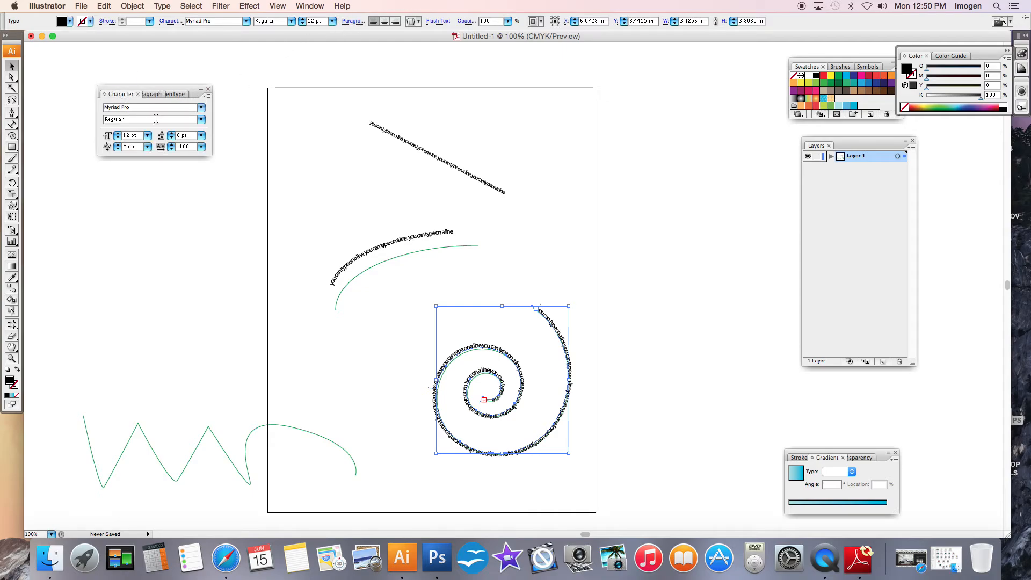
left_click(172, 151)
left_click(172, 151)
left_click(172, 151)
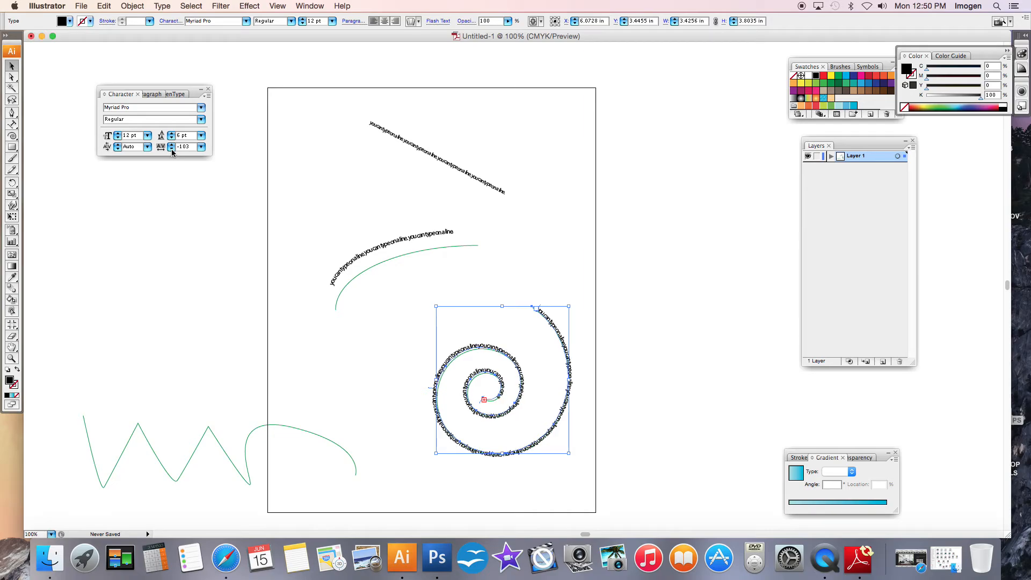
left_click(172, 150)
left_click(171, 150)
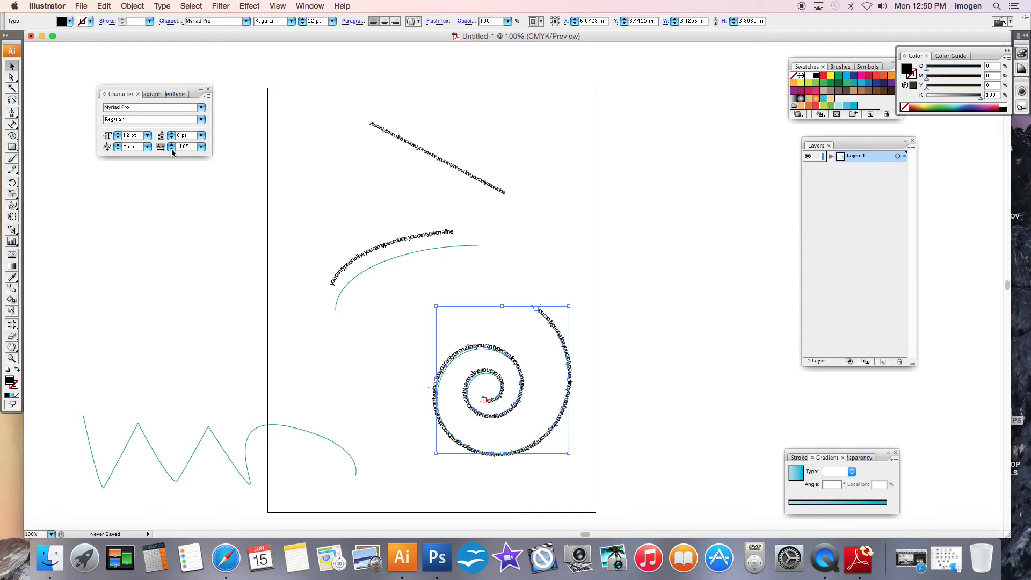
left_click(172, 150)
left_click(172, 150)
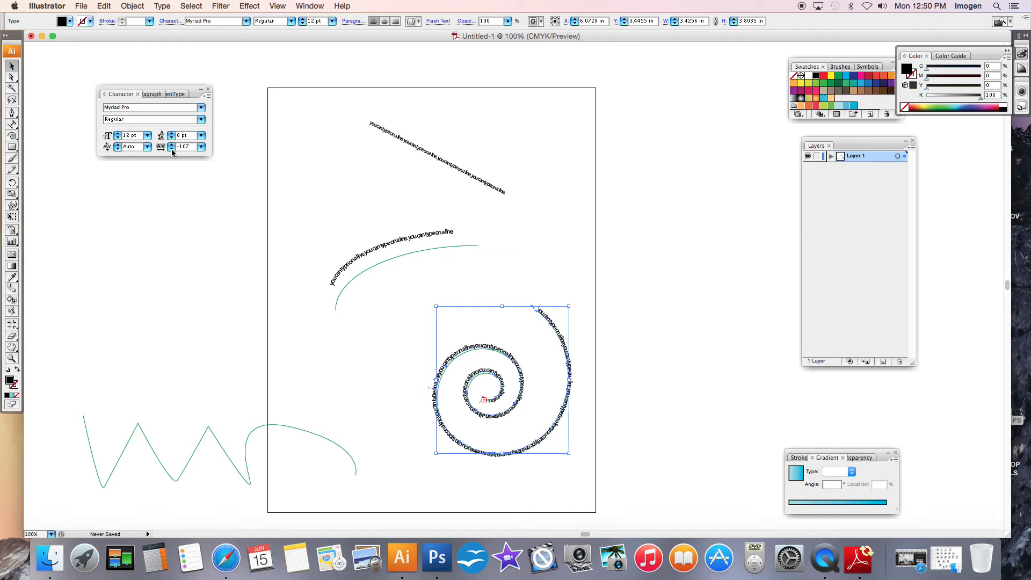
left_click(172, 151)
left_click(171, 150)
left_click(172, 150)
left_click(172, 150)
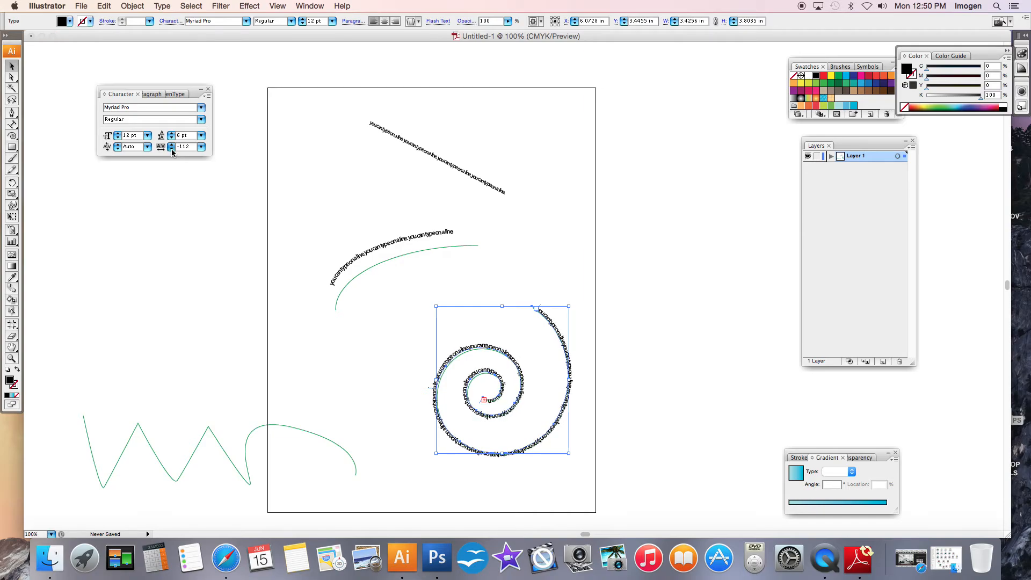
left_click(172, 149)
left_click(172, 150)
left_click(172, 149)
left_click(172, 150)
left_click(172, 151)
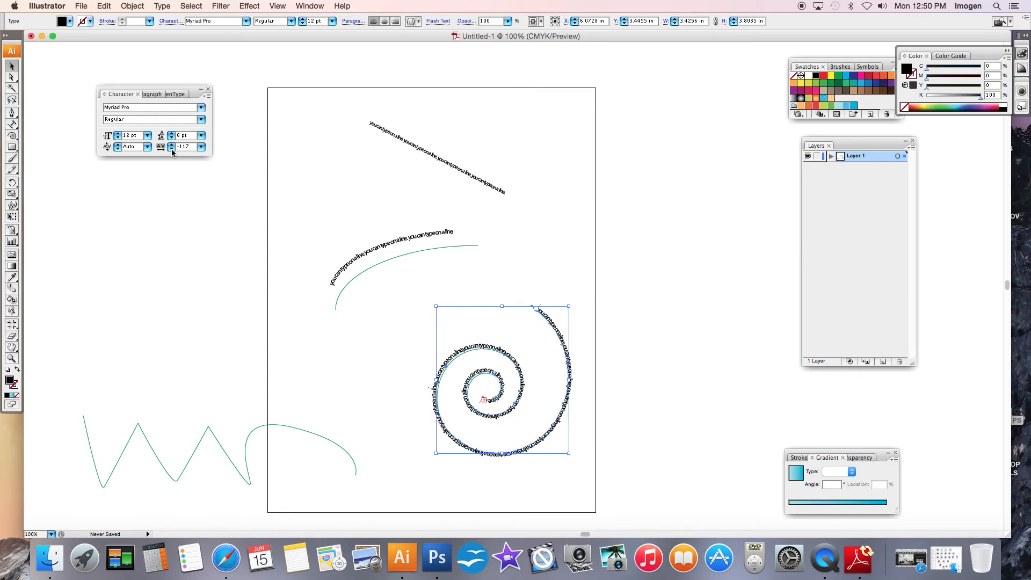
left_click(172, 150)
left_click(172, 150)
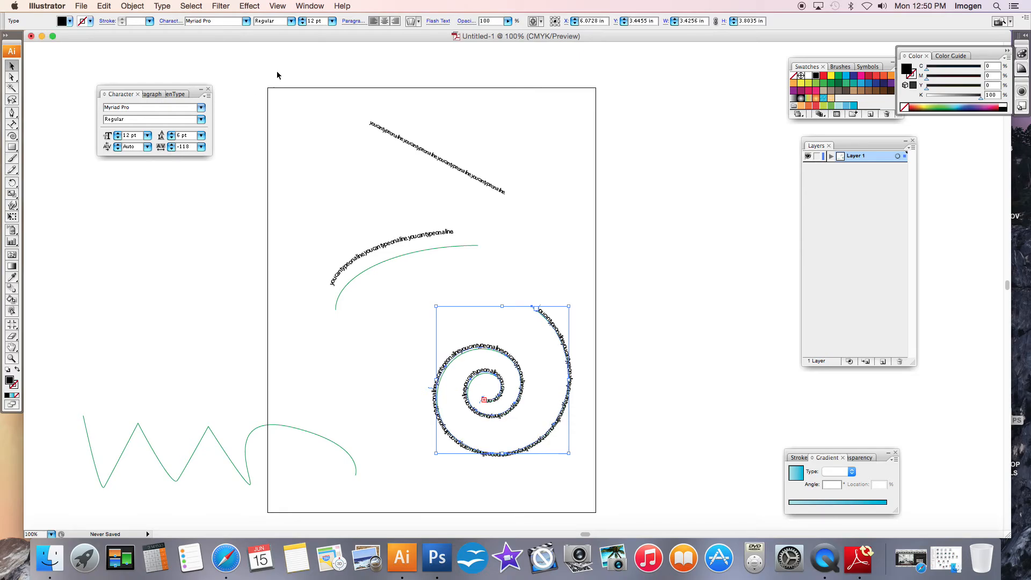
Step: Duplicate the green zigzag Pen path slightly up and right, to about X -0.94 in and Y 2.96 in
left_click(120, 306)
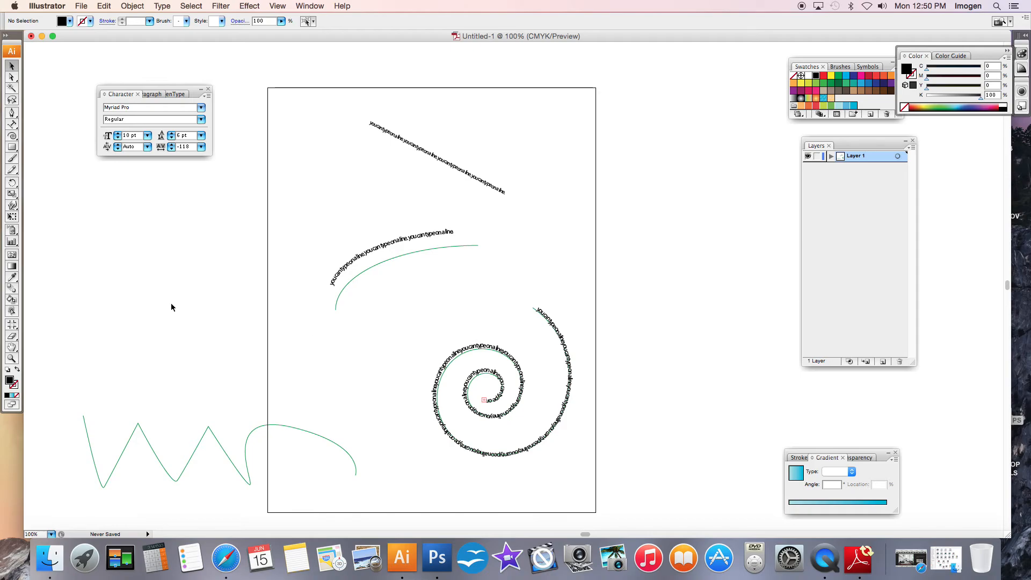
left_click(11, 124)
left_click(11, 65)
left_click(235, 466)
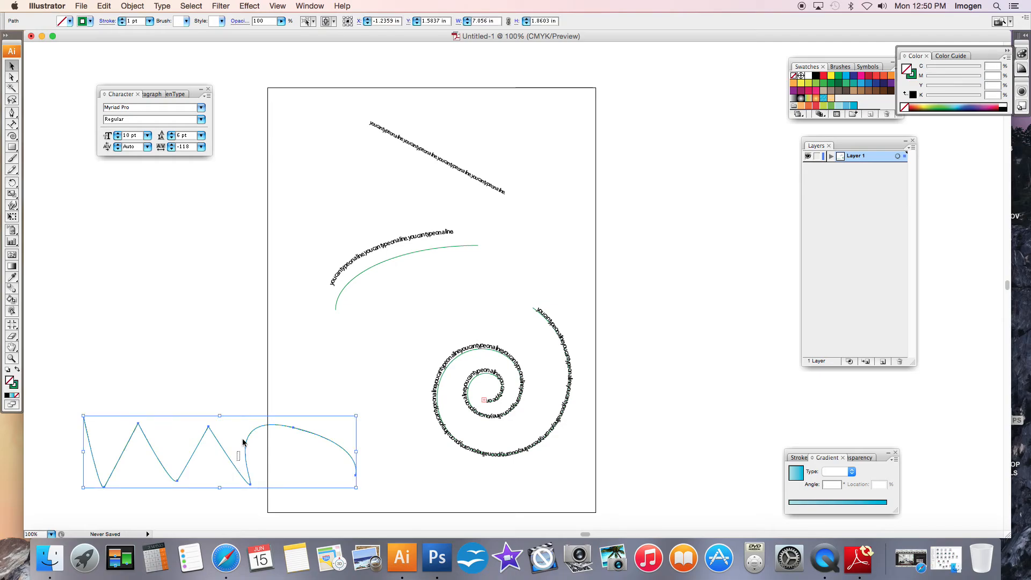
left_click(242, 418)
left_click_drag(221, 446, 232, 391)
Step: Enter text along the duplicated zigzag path with the Type on a Path tool, and paste copies of it until the whole path is filled
left_click_drag(12, 124, 56, 183)
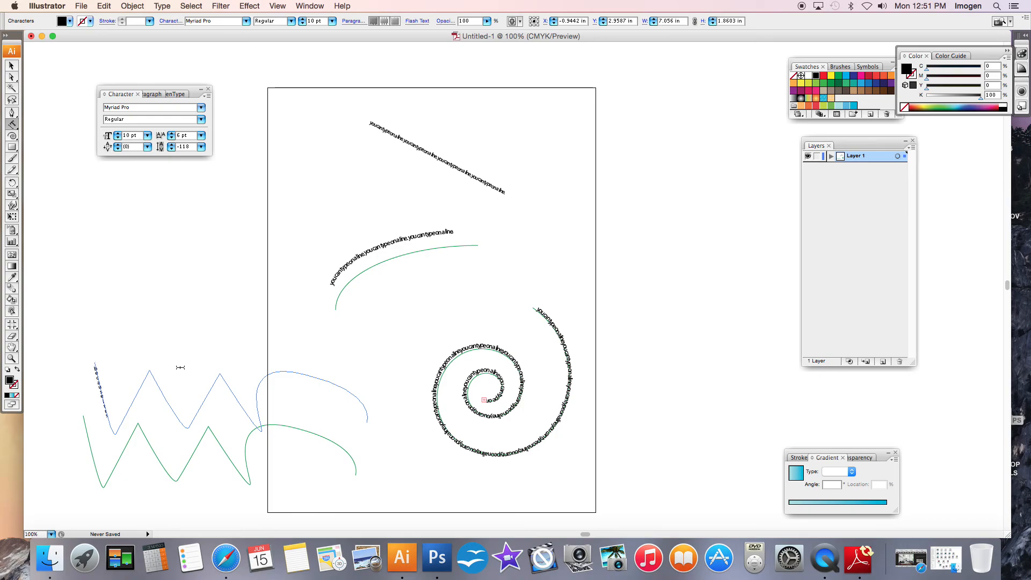
type("hard to reless you")
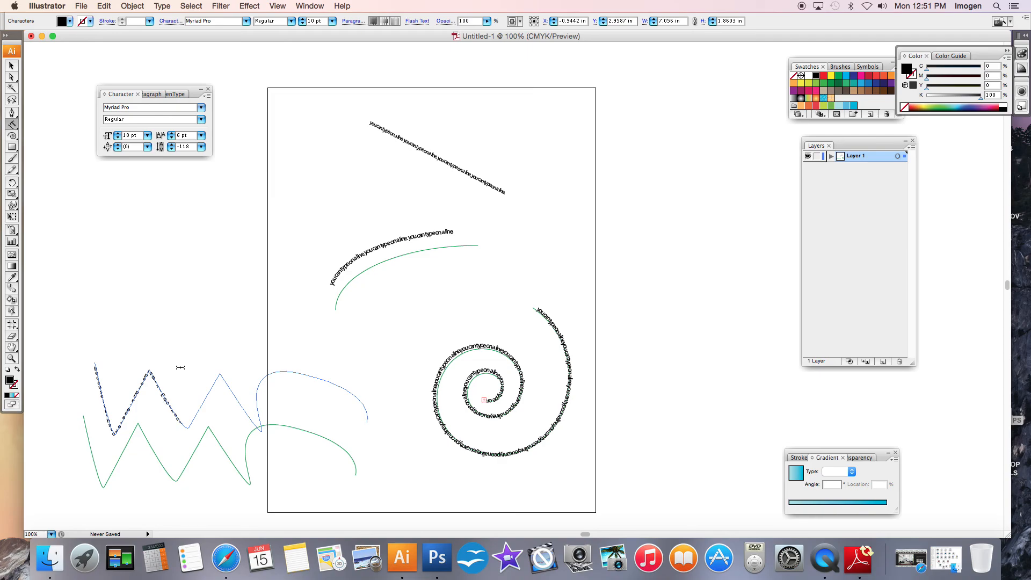
left_click_drag(184, 424, 85, 357)
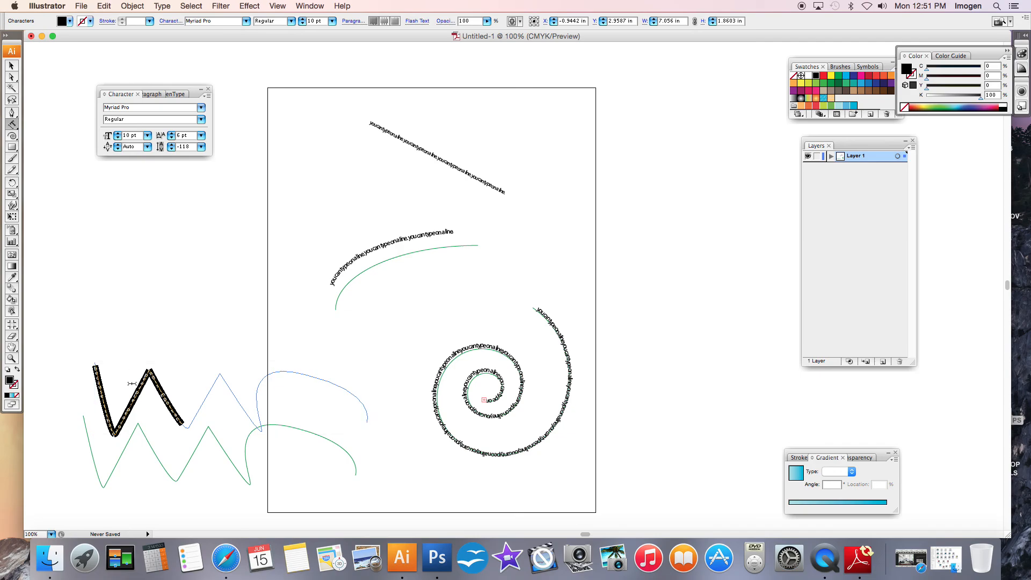
left_click(185, 425)
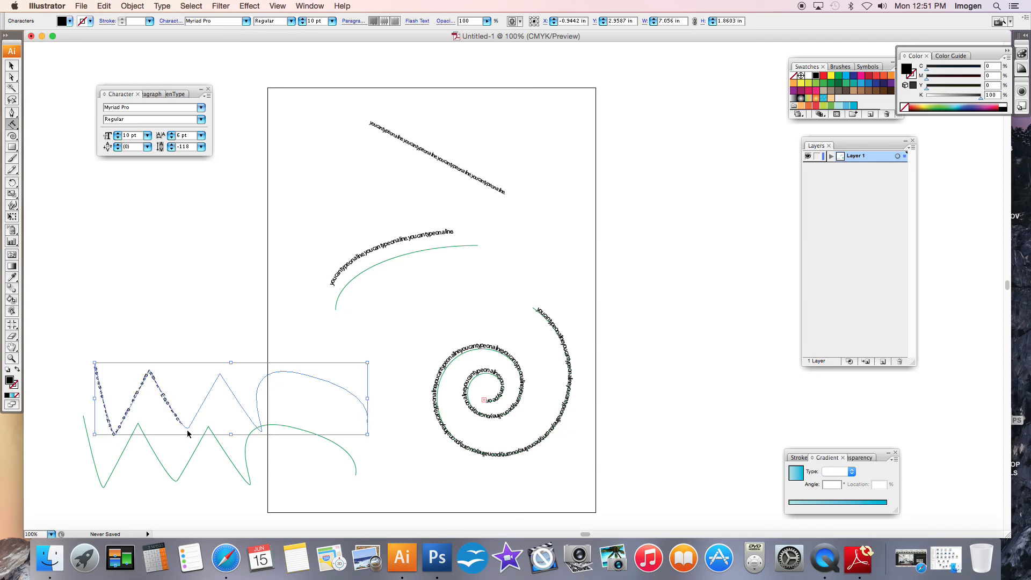
key("super+v")
key("super+v")
Step: Move the zigzag path text down and left so it sits just above the original green Pen path, and deselect it
left_click(13, 66)
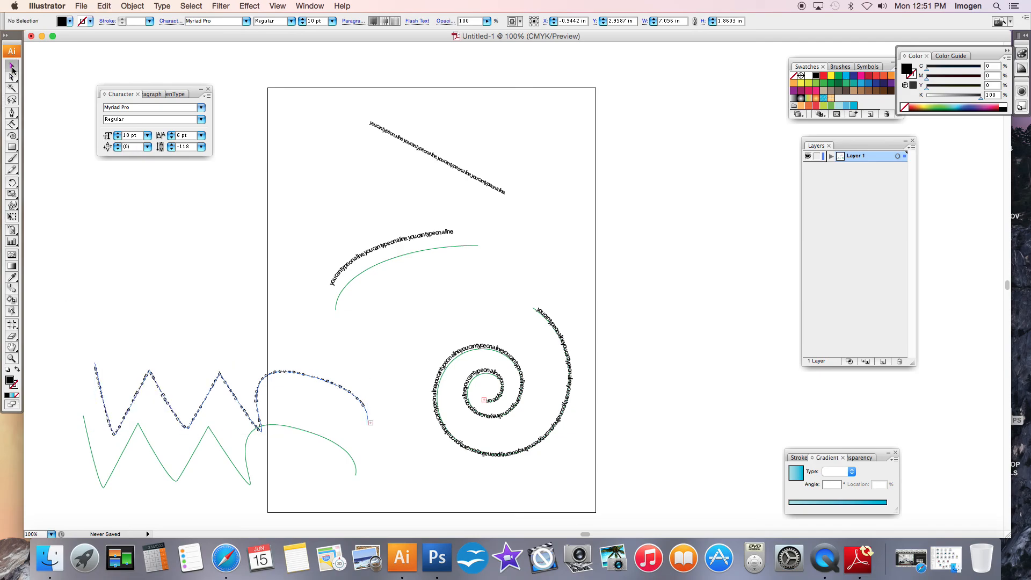
left_click(205, 319)
left_click_drag(211, 387, 200, 416)
left_click(177, 334)
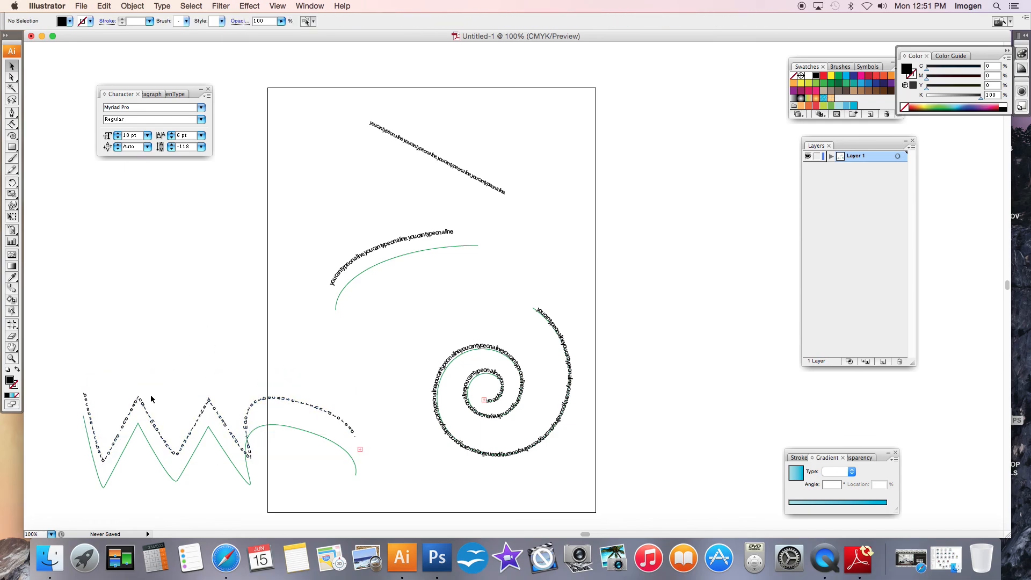